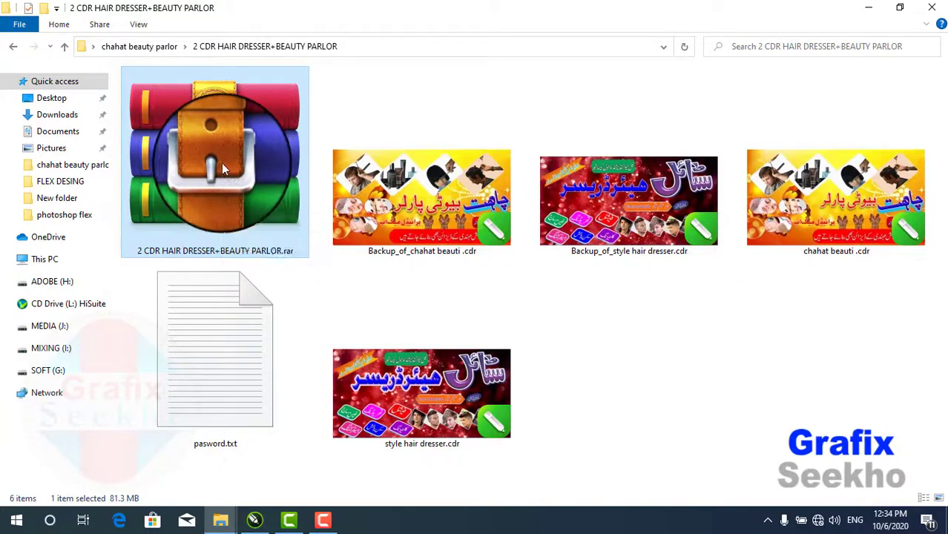
{"action": "right_click", "coordinate": [222, 163]}
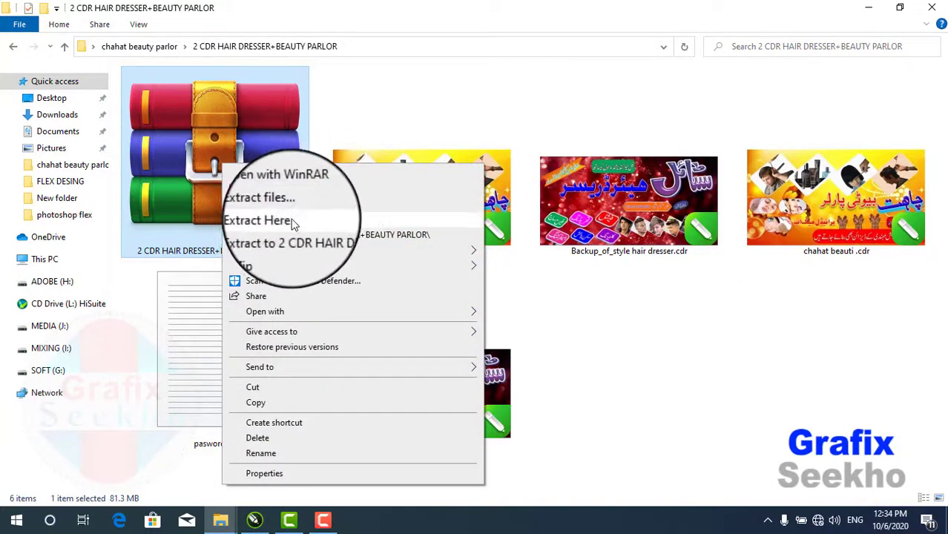
{"action": "left_click", "coordinate": [312, 244]}
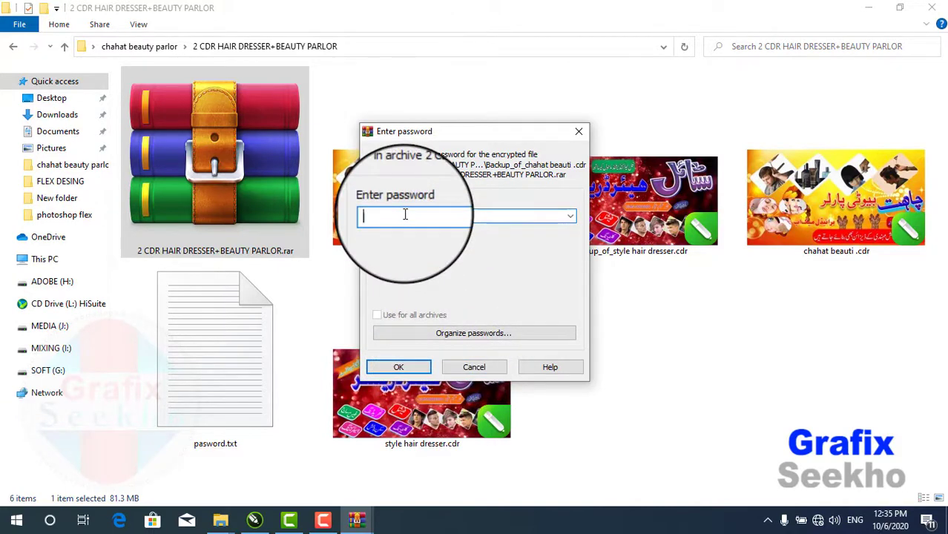
{"action": "left_click", "coordinate": [474, 367]}
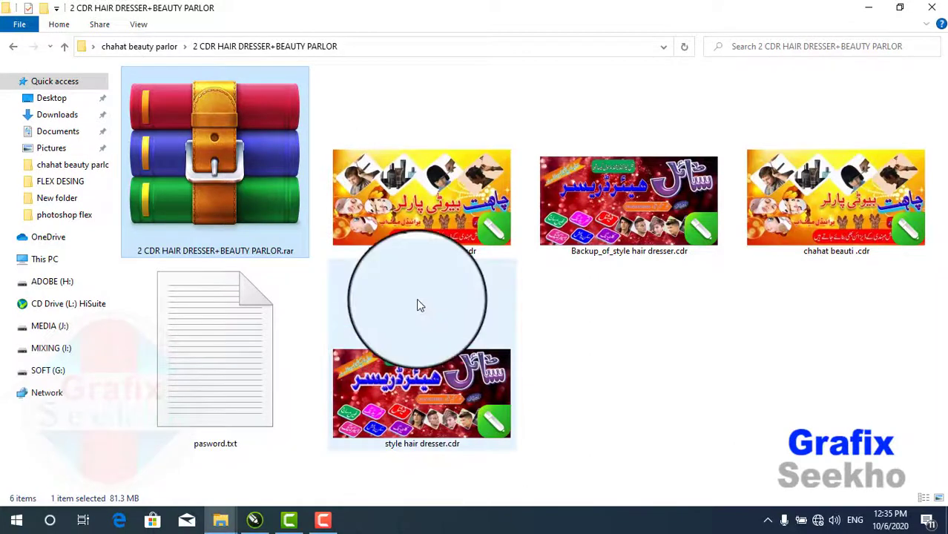
Open style hair dresser.cdr in CorelDRAW and select its grouped banner design.
{"action": "left_click", "coordinate": [636, 201]}
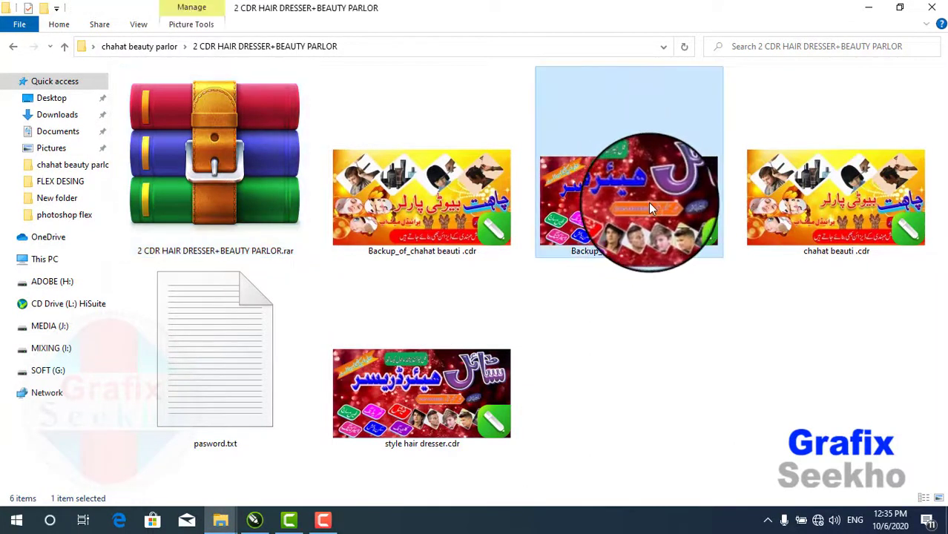
{"action": "double_click", "coordinate": [675, 208]}
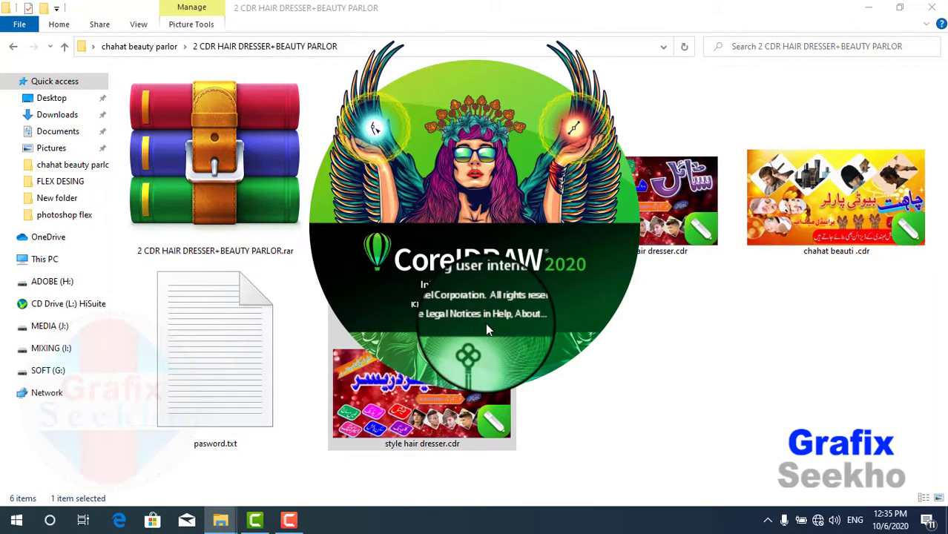
{"action": "left_click", "coordinate": [827, 237]}
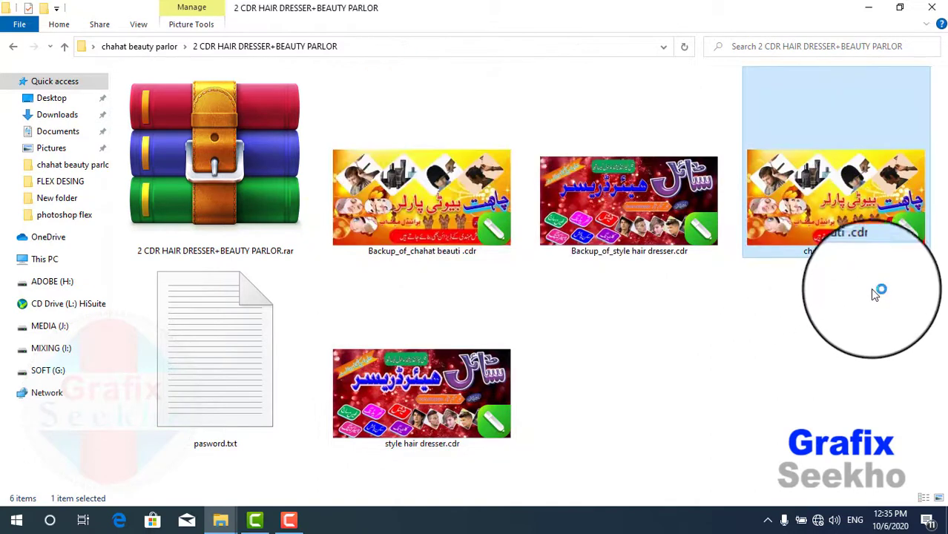
{"action": "double_click", "coordinate": [377, 326]}
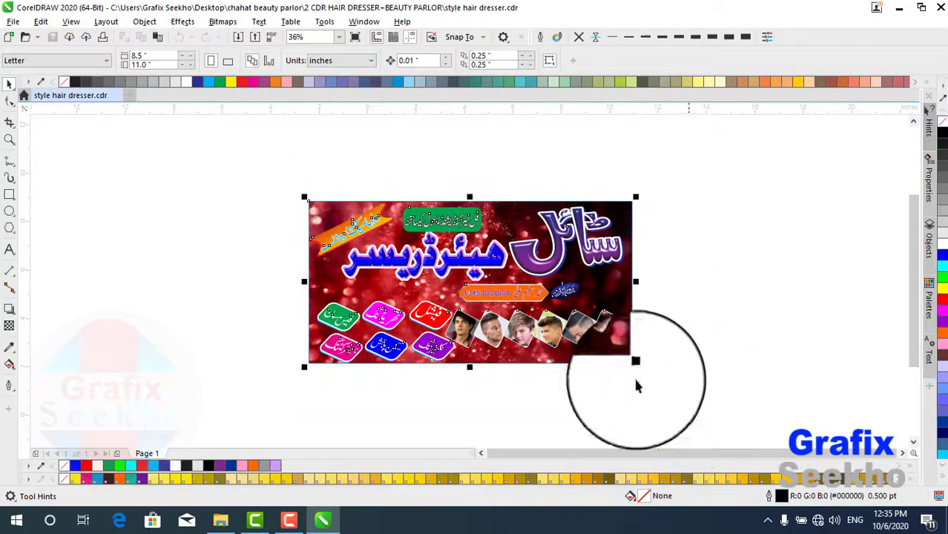
{"action": "left_click", "coordinate": [512, 274]}
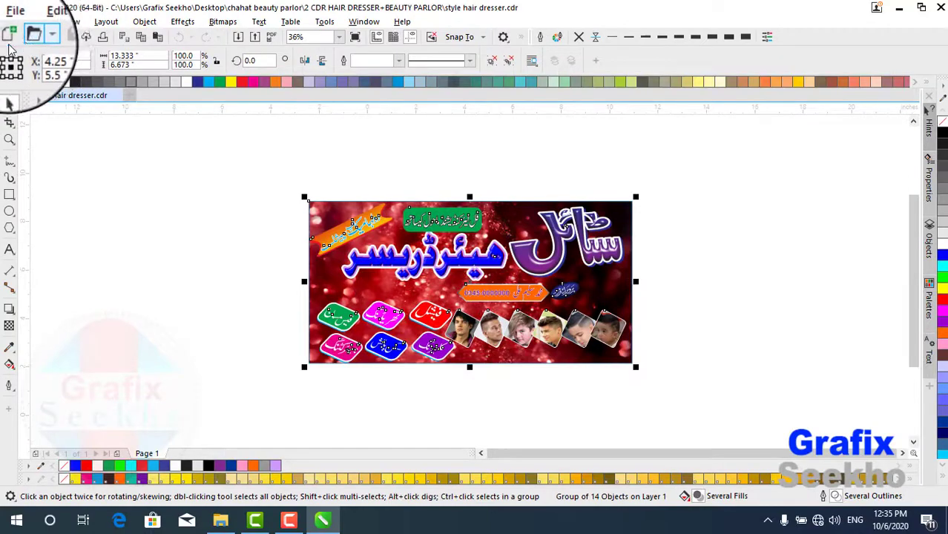
Open the drawing chahat beauti .cdr from the 2 CDR HAIR DRESSER+BEAUTY PARLOR folder.
{"action": "left_click", "coordinate": [34, 35]}
{"action": "double_click", "coordinate": [186, 95]}
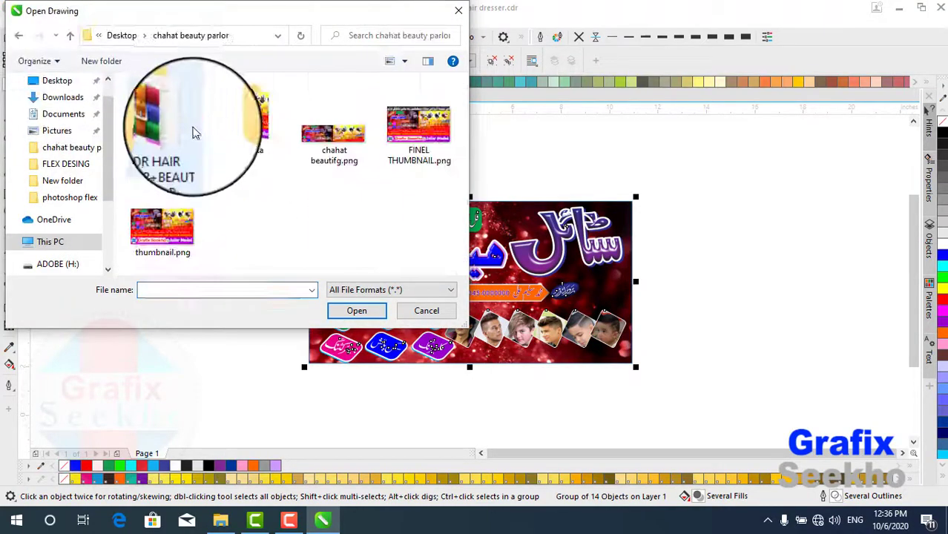
{"action": "double_click", "coordinate": [189, 135]}
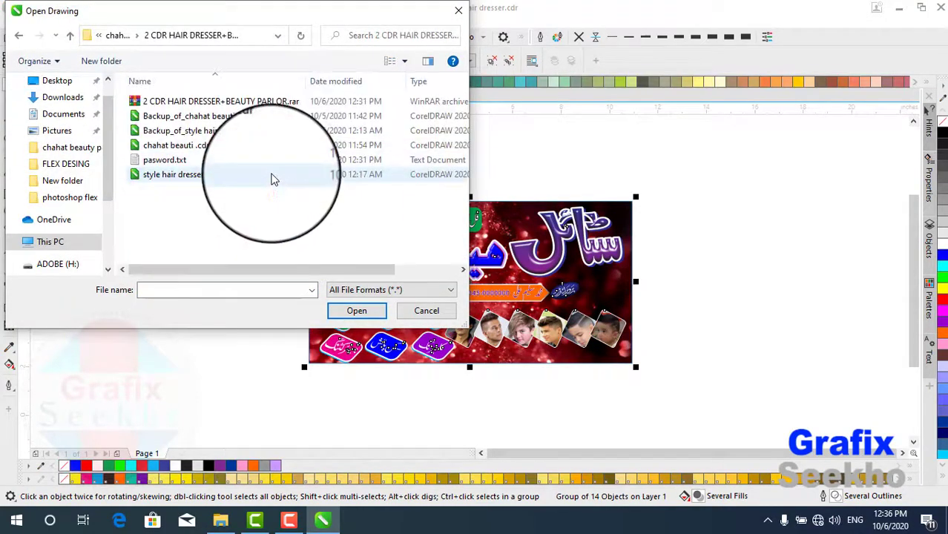
{"action": "left_click", "coordinate": [159, 146]}
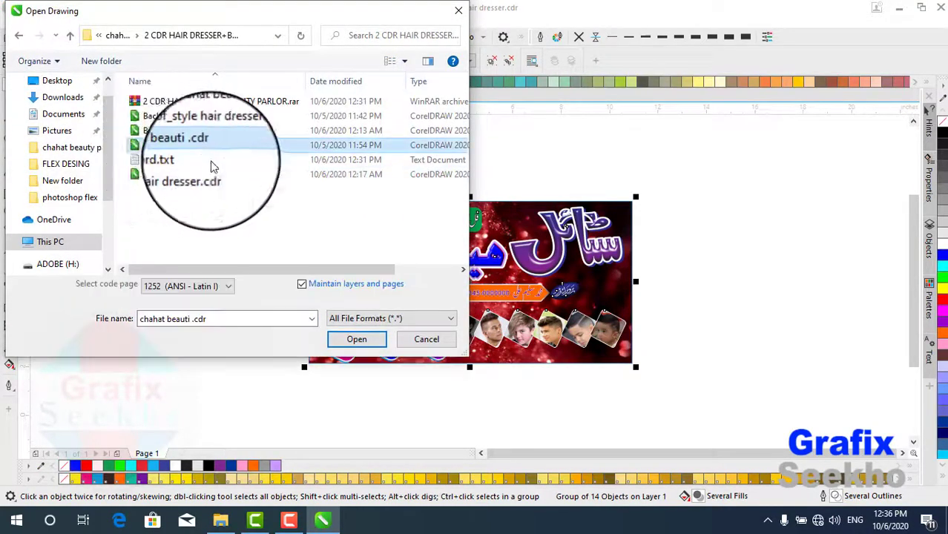
{"action": "left_click", "coordinate": [352, 342]}
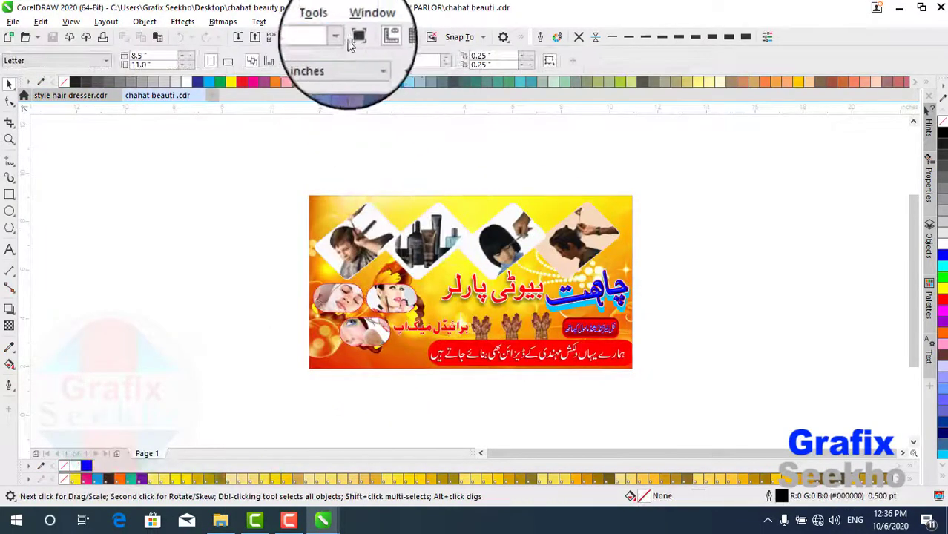
Fit the beauty parlor banner to the window and ungroup its design.
{"action": "left_click", "coordinate": [402, 208]}
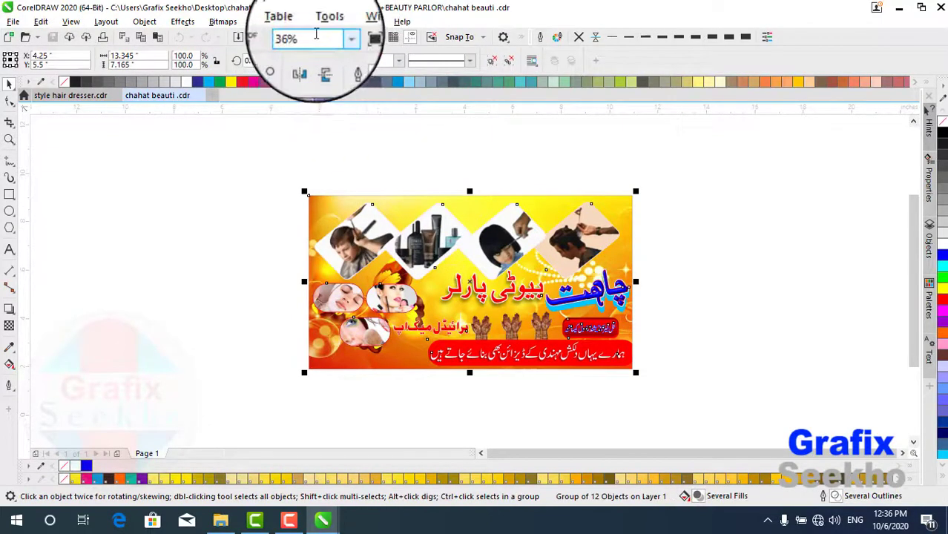
{"action": "left_click", "coordinate": [339, 40]}
{"action": "left_click", "coordinate": [300, 63]}
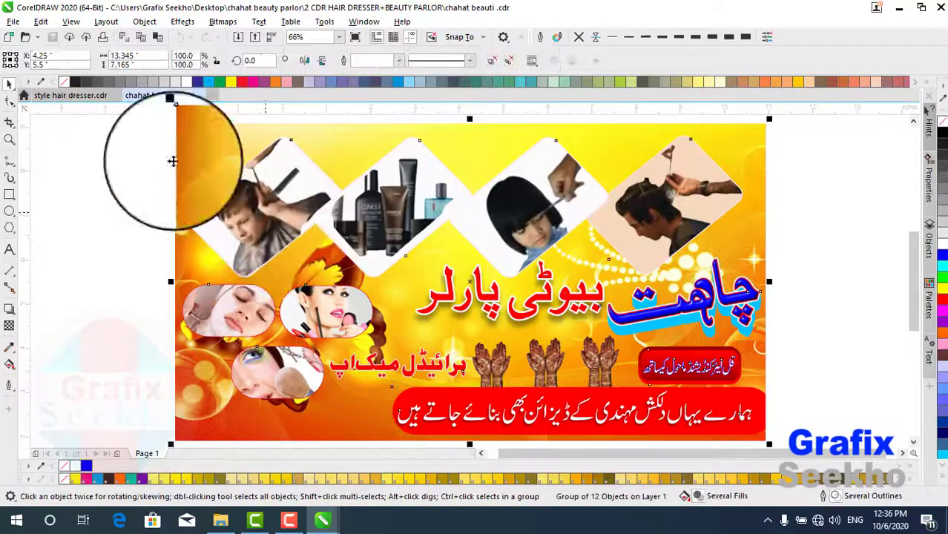
{"action": "left_click", "coordinate": [119, 56]}
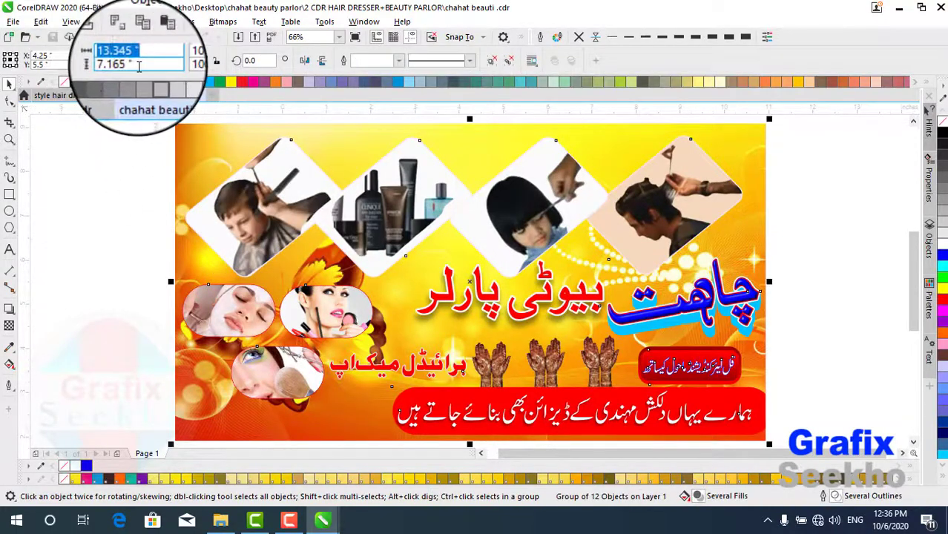
{"action": "left_click", "coordinate": [345, 179]}
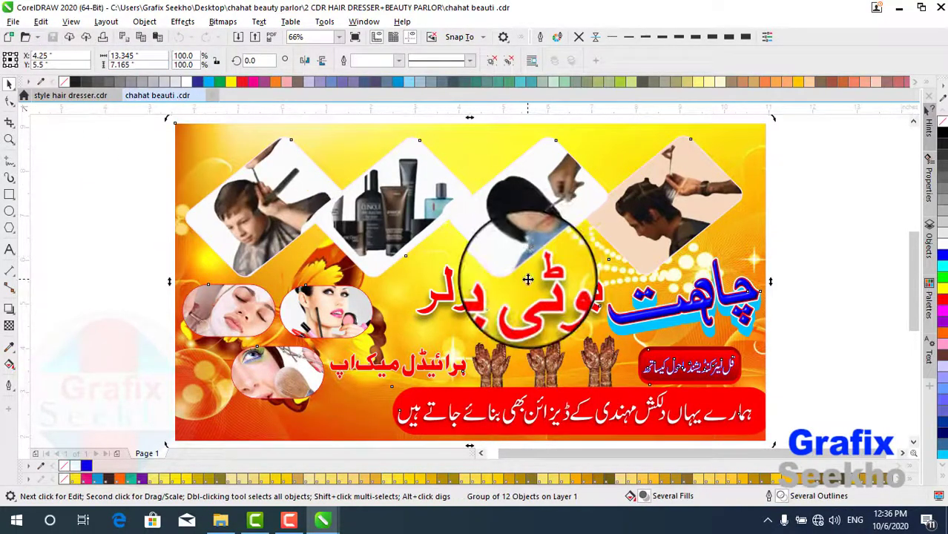
{"action": "left_click", "coordinate": [492, 64]}
Shift the row of four diamond photos up and to the right, and move the three makeup photos partly off the banner's left edge.
{"action": "left_click", "coordinate": [675, 214]}
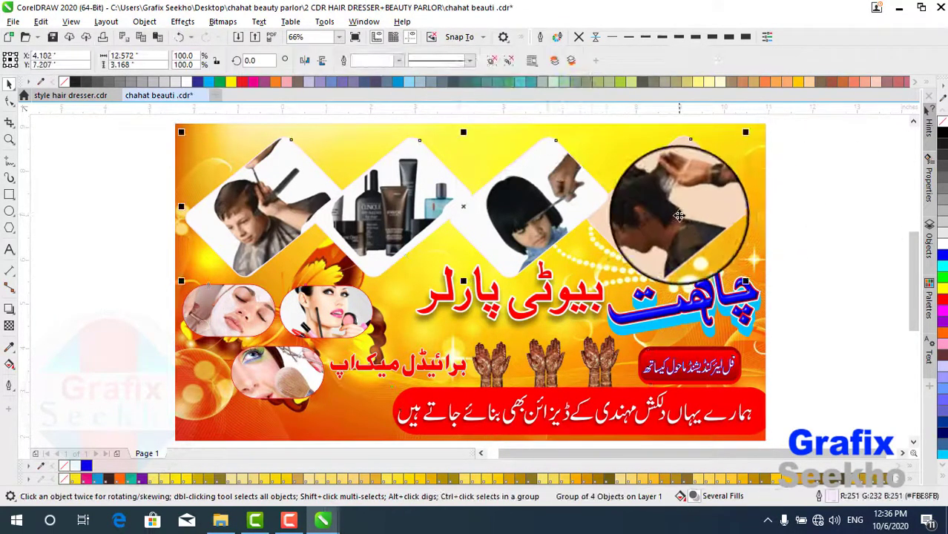
{"action": "left_click_drag", "start_coordinate": [679, 215], "coordinate": [560, 188]}
{"action": "left_click_drag", "start_coordinate": [374, 311], "coordinate": [194, 223]}
Ungroup the row of four diamond photos and swap the positions of the haircut and cosmetics photos at its left end.
{"action": "left_click", "coordinate": [349, 185]}
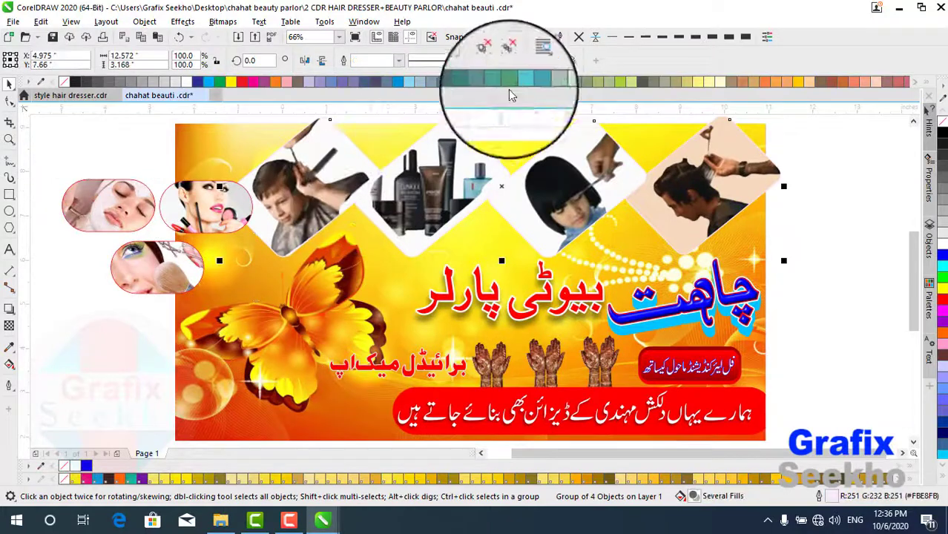
{"action": "left_click", "coordinate": [495, 61]}
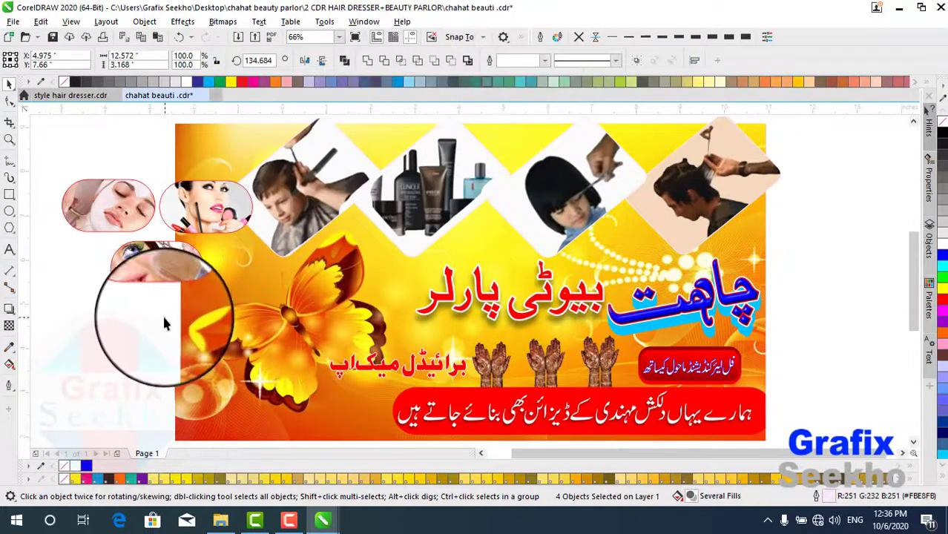
{"action": "left_click", "coordinate": [319, 191]}
{"action": "left_click_drag", "start_coordinate": [319, 192], "coordinate": [189, 256]}
{"action": "left_click", "coordinate": [190, 252]}
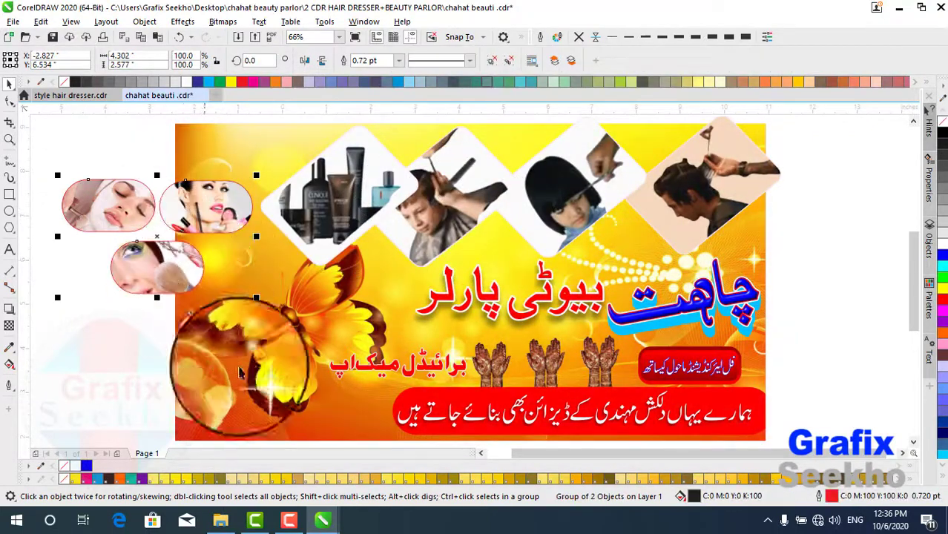
Enter the background's PowerClip to inspect its contents, and finish editing it.
{"action": "left_click", "coordinate": [335, 347]}
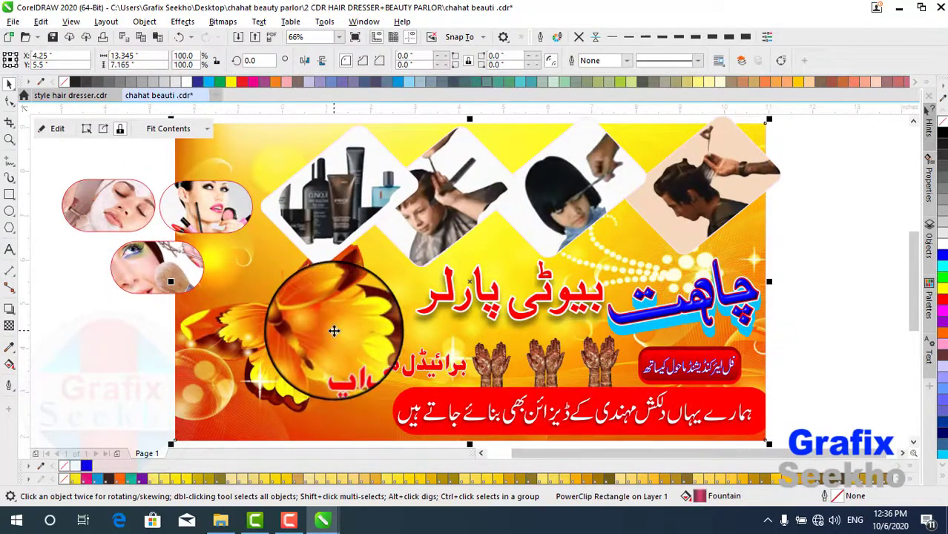
{"action": "left_click", "coordinate": [45, 132]}
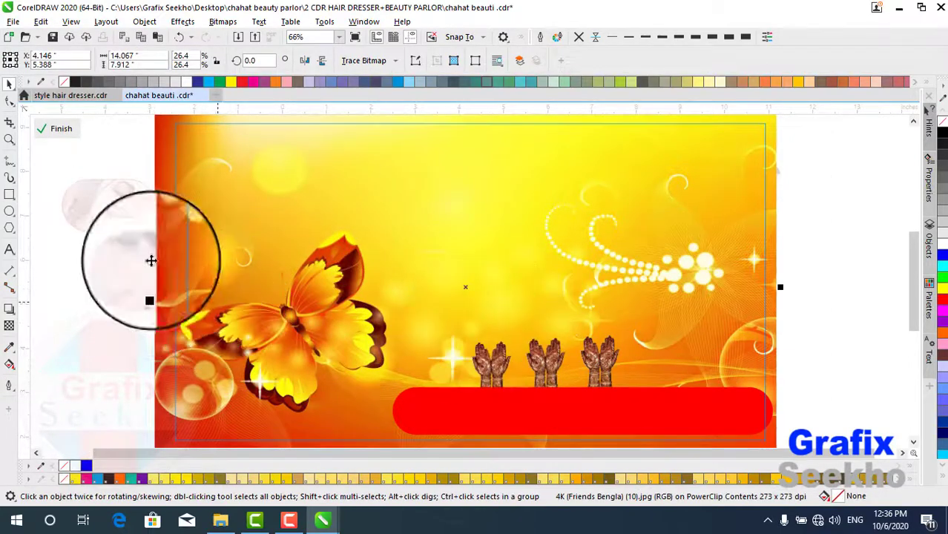
{"action": "left_click", "coordinate": [51, 135]}
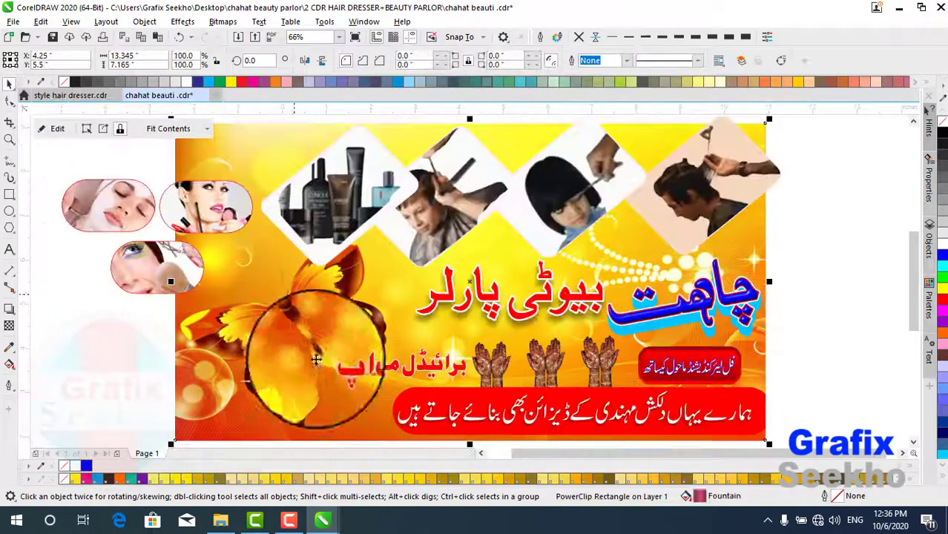
Examine the beauty parlor banner's text pieces and background as separate objects.
{"action": "left_click", "coordinate": [670, 416]}
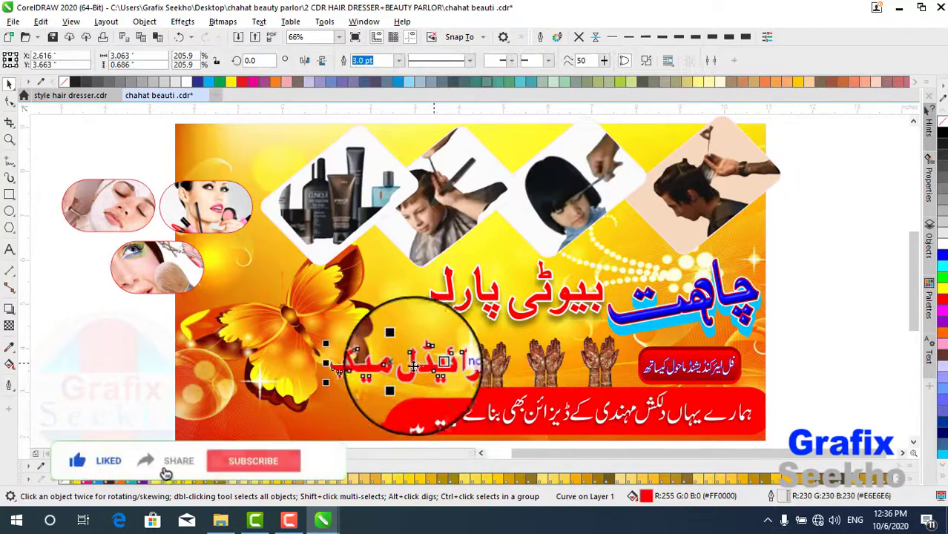
{"action": "left_click", "coordinate": [504, 296]}
{"action": "left_click", "coordinate": [695, 308]}
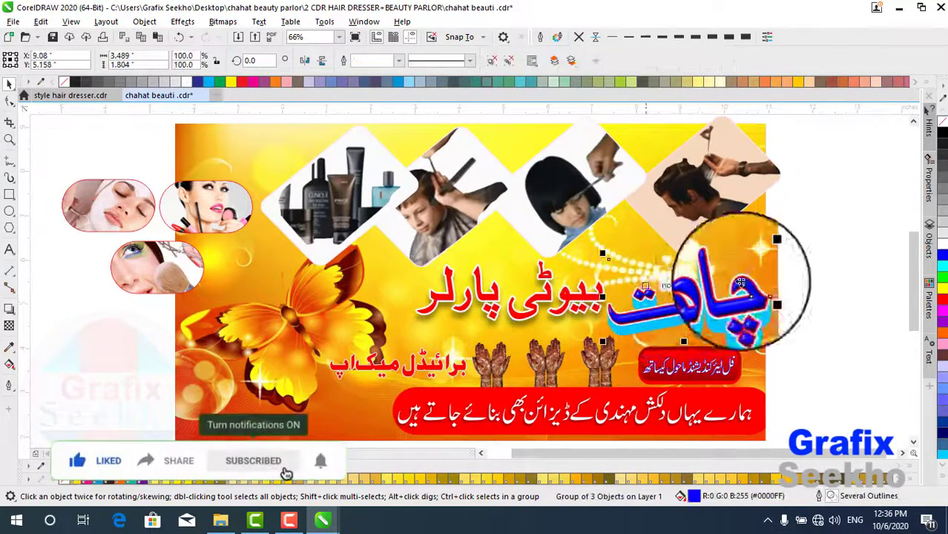
{"action": "left_click", "coordinate": [583, 388], "text": "shift"}
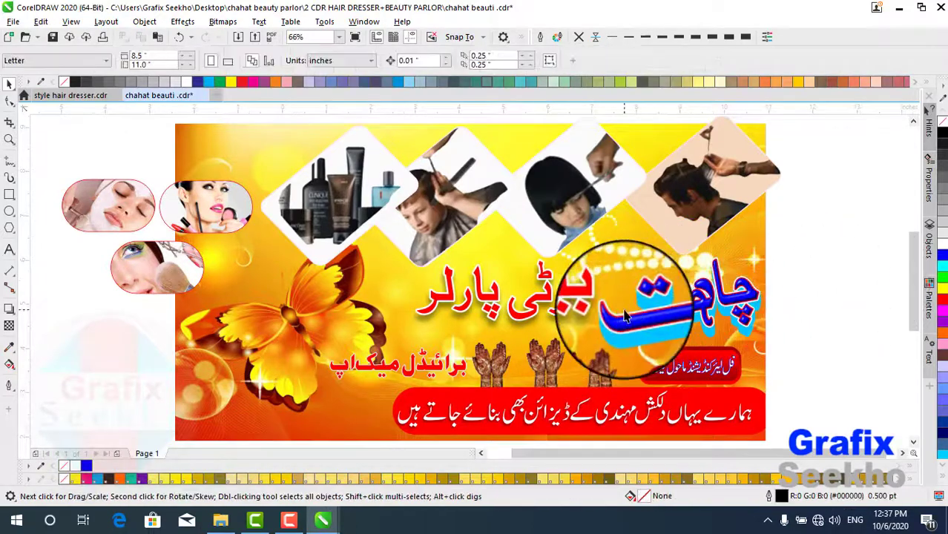
{"action": "left_click", "coordinate": [564, 293]}
{"action": "left_click_drag", "start_coordinate": [563, 294], "coordinate": [261, 191]}
{"action": "left_click", "coordinate": [479, 343]}
{"action": "scroll", "coordinate": [483, 348], "scroll_direction": "up", "scroll_amount": 6}
{"action": "scroll", "coordinate": [333, 300], "scroll_direction": "down", "scroll_amount": 3}
{"action": "scroll", "coordinate": [491, 370], "scroll_direction": "down", "scroll_amount": 5}
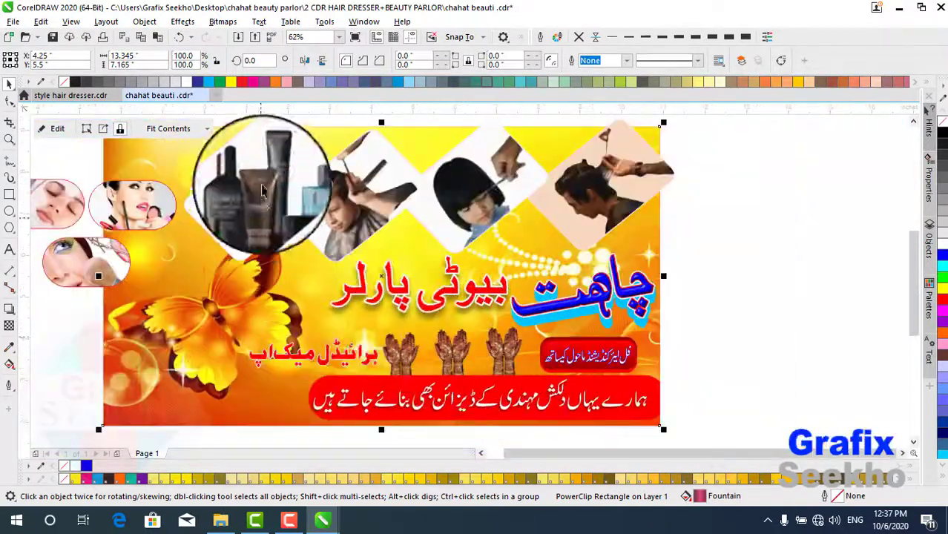
{"action": "left_click", "coordinate": [338, 36]}
{"action": "left_click", "coordinate": [296, 47]}
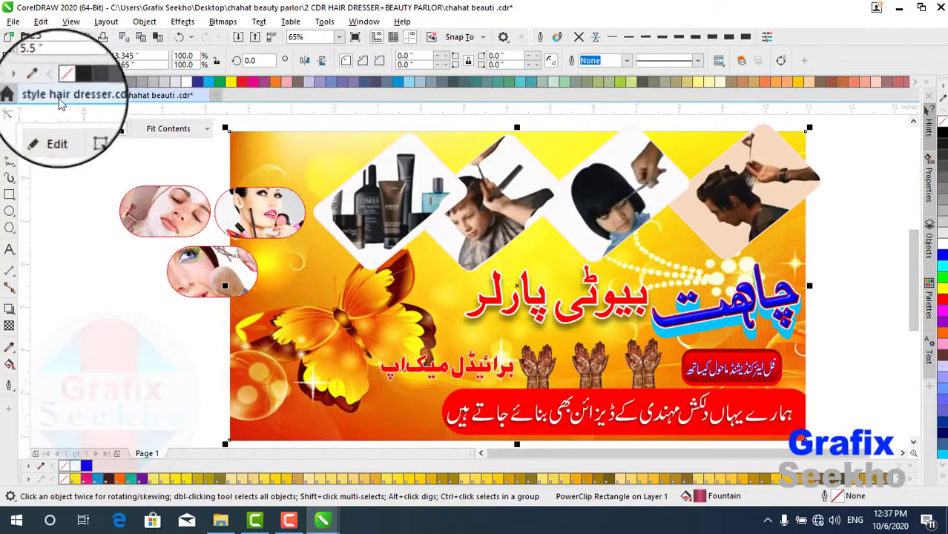
Switch to style hair dresser.cdr, fit the banner to the window and ungroup its design.
{"action": "left_click", "coordinate": [66, 95]}
{"action": "left_click", "coordinate": [239, 178]}
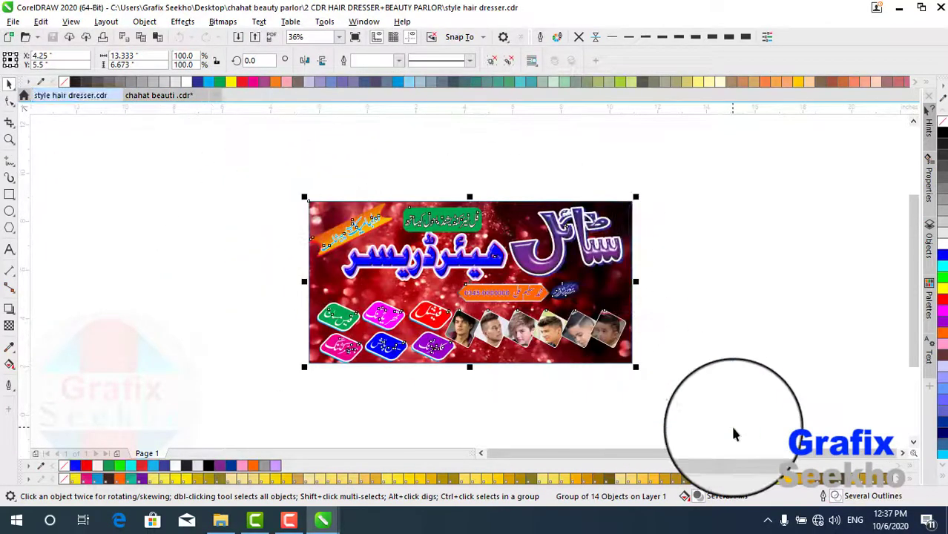
{"action": "left_click", "coordinate": [343, 40]}
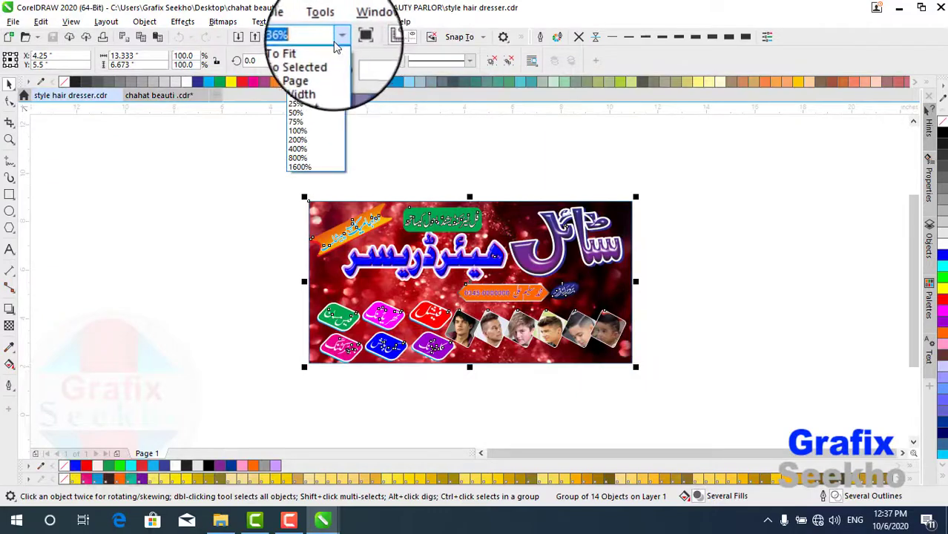
{"action": "left_click", "coordinate": [330, 48]}
{"action": "left_click", "coordinate": [178, 244]}
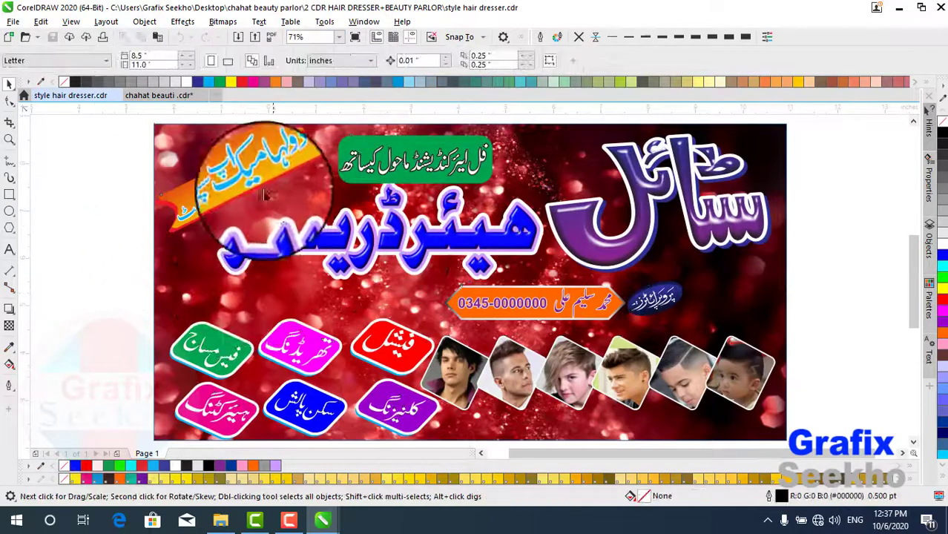
{"action": "left_click", "coordinate": [493, 61]}
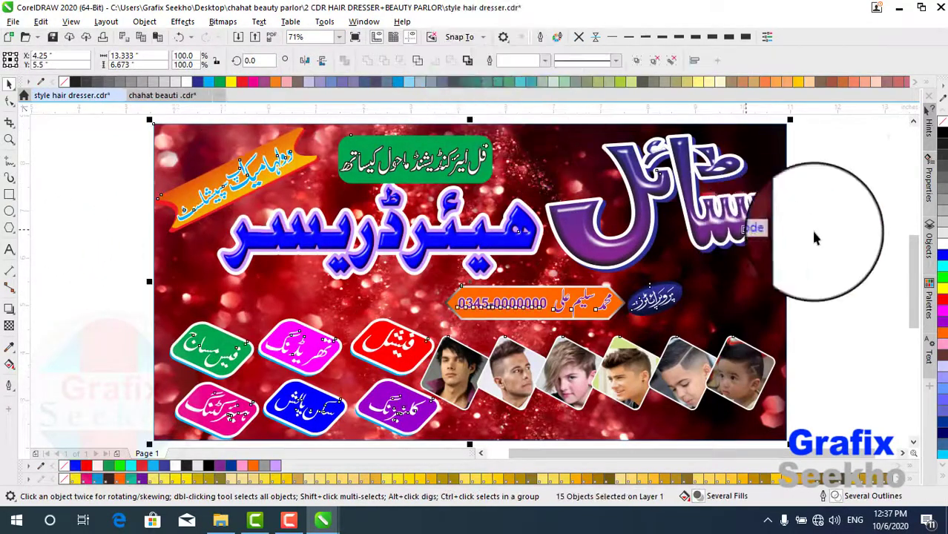
Move the group of six coloured service labels off the hair dresser banner's left edge.
{"action": "left_click", "coordinate": [445, 159]}
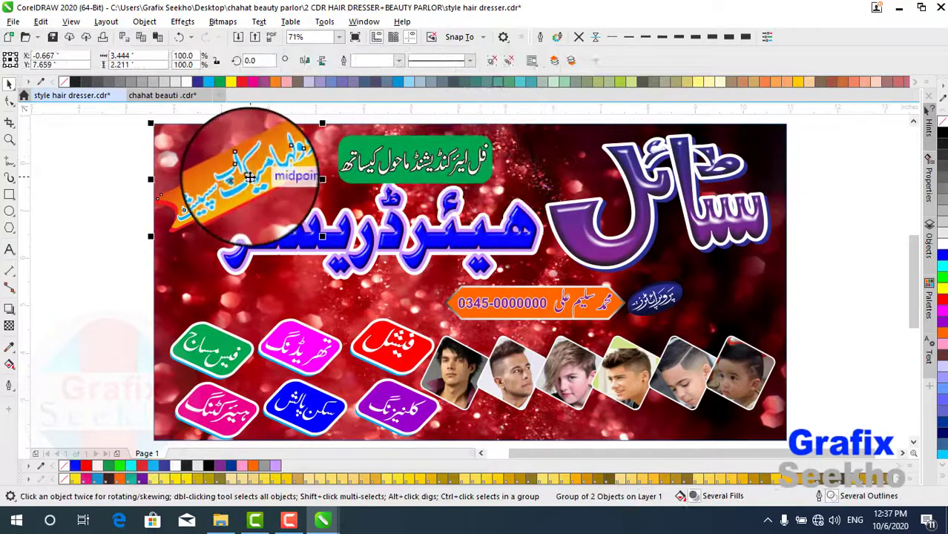
{"action": "left_click", "coordinate": [236, 400]}
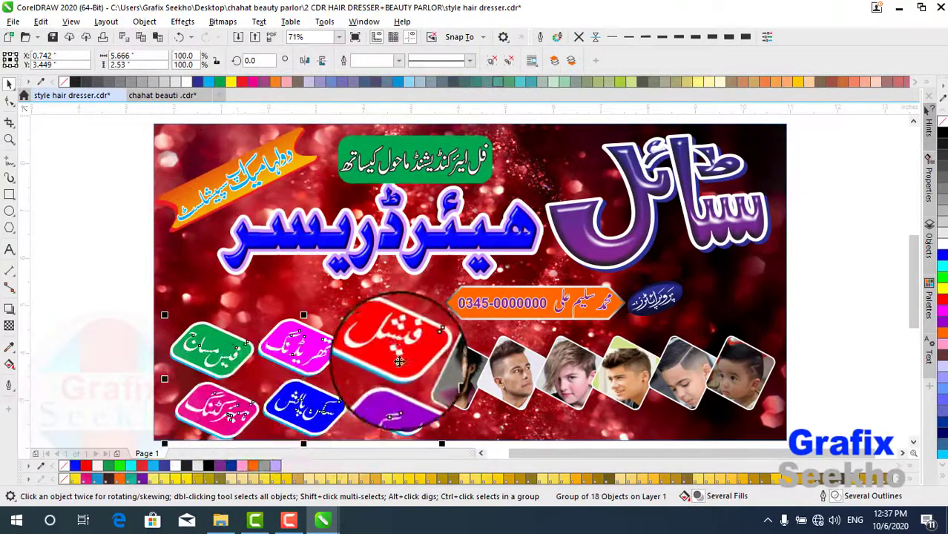
{"action": "left_click_drag", "start_coordinate": [363, 344], "coordinate": [160, 304]}
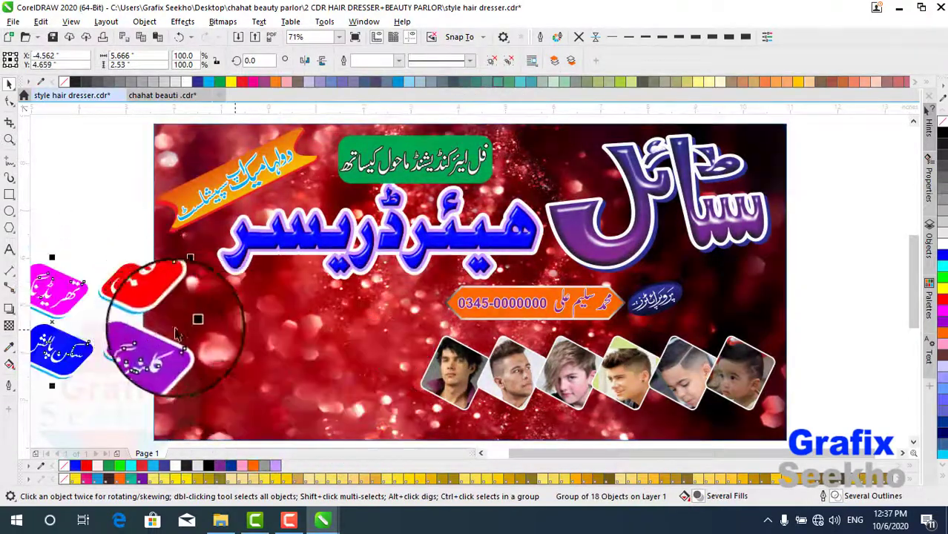
Move the six service labels partly back onto the hair dresser banner and shift the row of six hairstyle photos slightly.
{"action": "left_click_drag", "start_coordinate": [574, 454], "coordinate": [529, 454]}
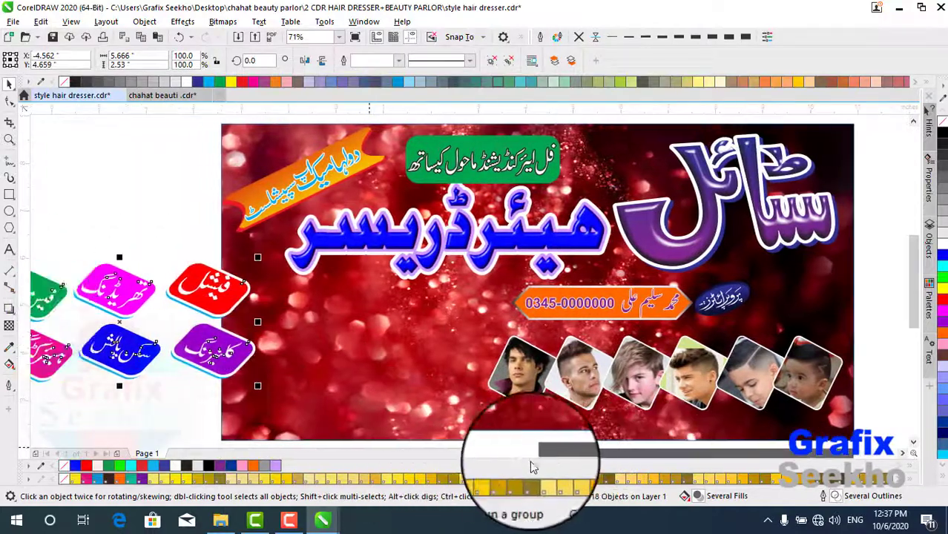
{"action": "left_click_drag", "start_coordinate": [131, 293], "coordinate": [256, 340]}
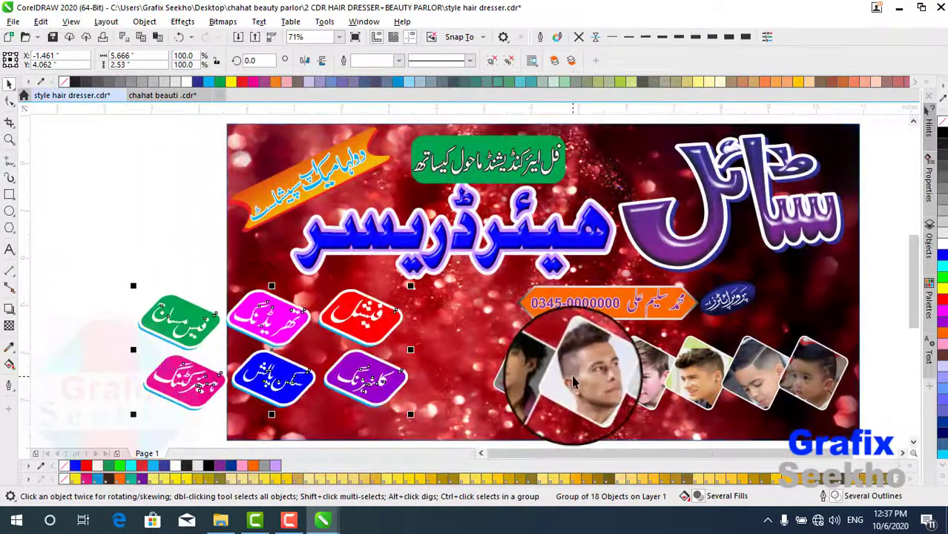
{"action": "left_click", "coordinate": [564, 371]}
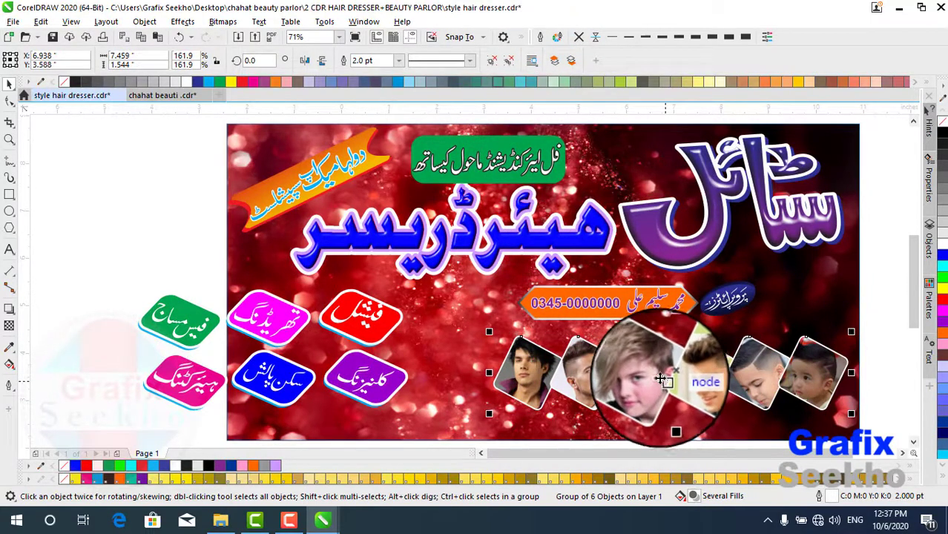
{"action": "left_click_drag", "start_coordinate": [663, 380], "coordinate": [691, 394]}
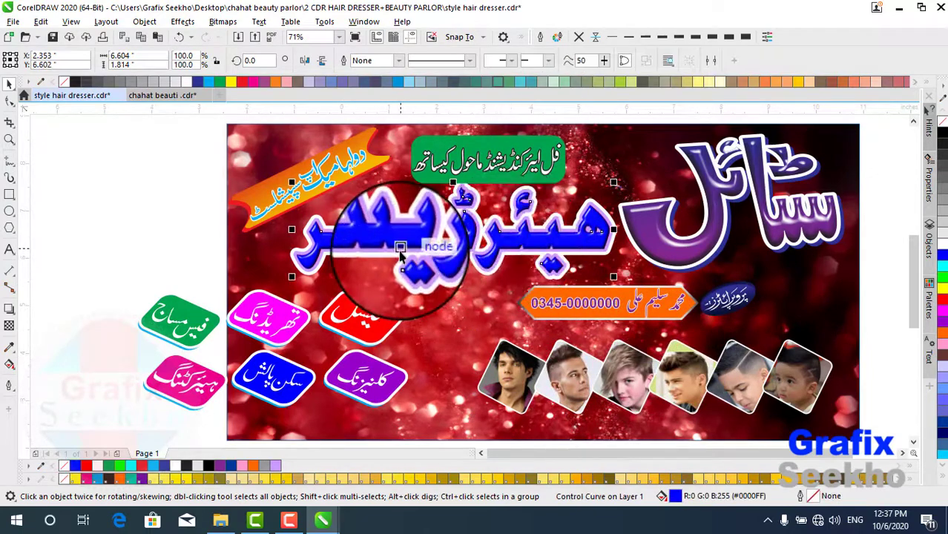
Examine the bevelled blue headline and the purple title lettering of the hair dresser banner up close.
{"action": "scroll", "coordinate": [402, 246], "scroll_direction": "up", "scroll_amount": 3}
{"action": "scroll", "coordinate": [442, 197], "scroll_direction": "down", "scroll_amount": 3}
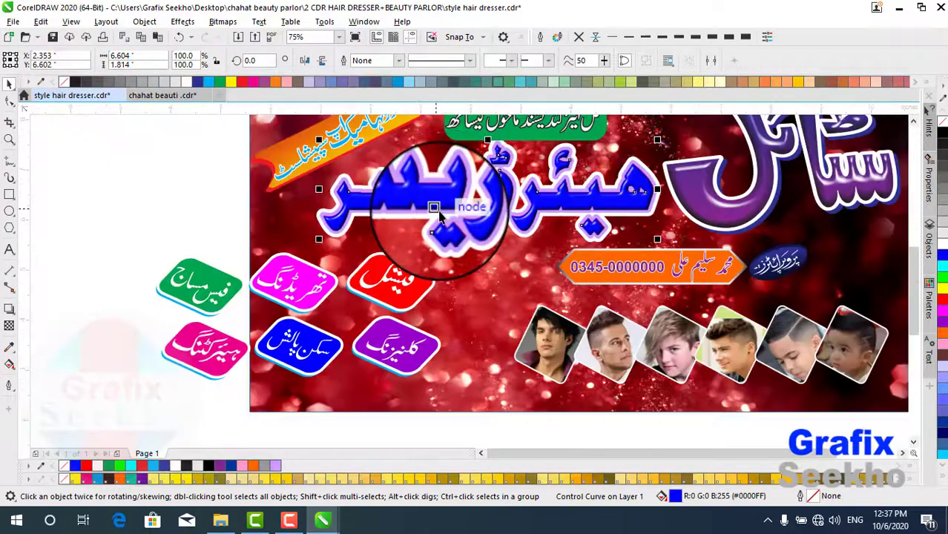
{"action": "scroll", "coordinate": [438, 214], "scroll_direction": "up", "scroll_amount": 4}
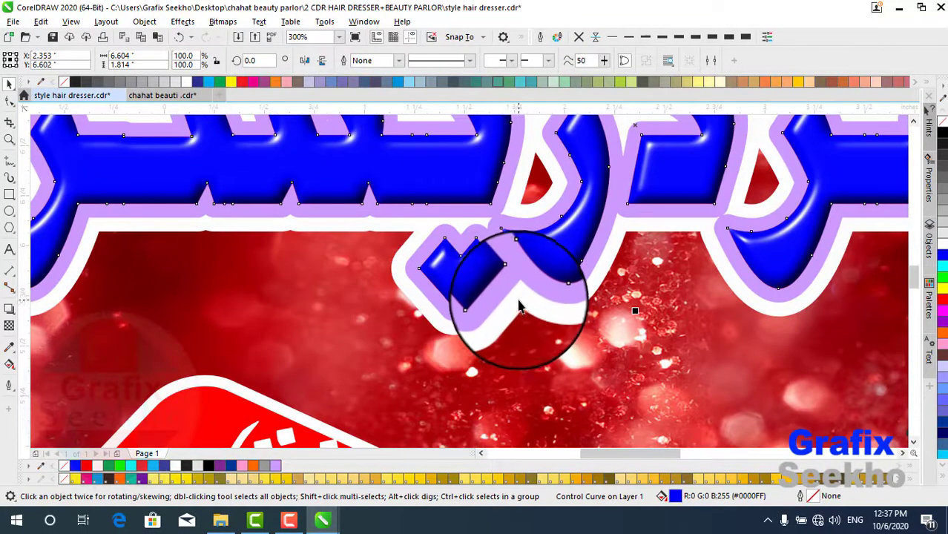
{"action": "left_click", "coordinate": [339, 37]}
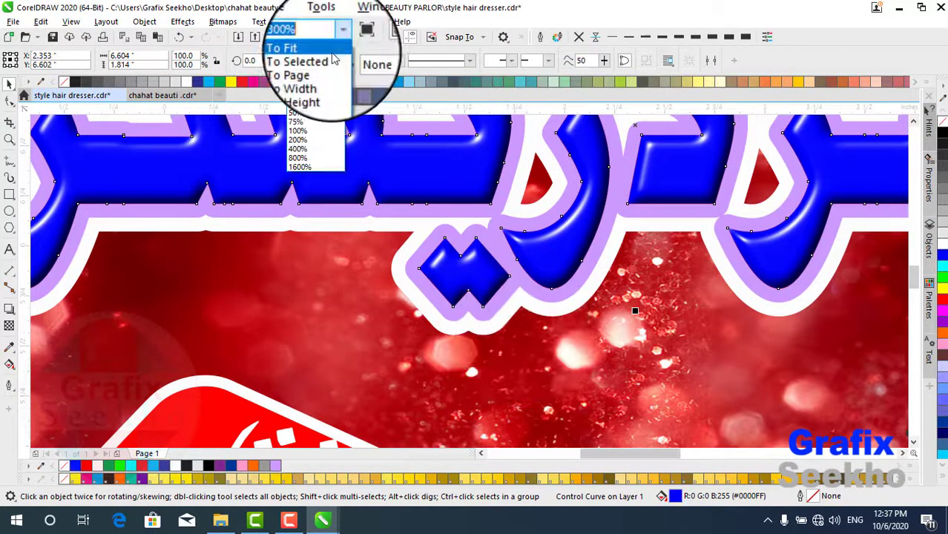
{"action": "left_click", "coordinate": [290, 45]}
{"action": "left_click", "coordinate": [698, 226]}
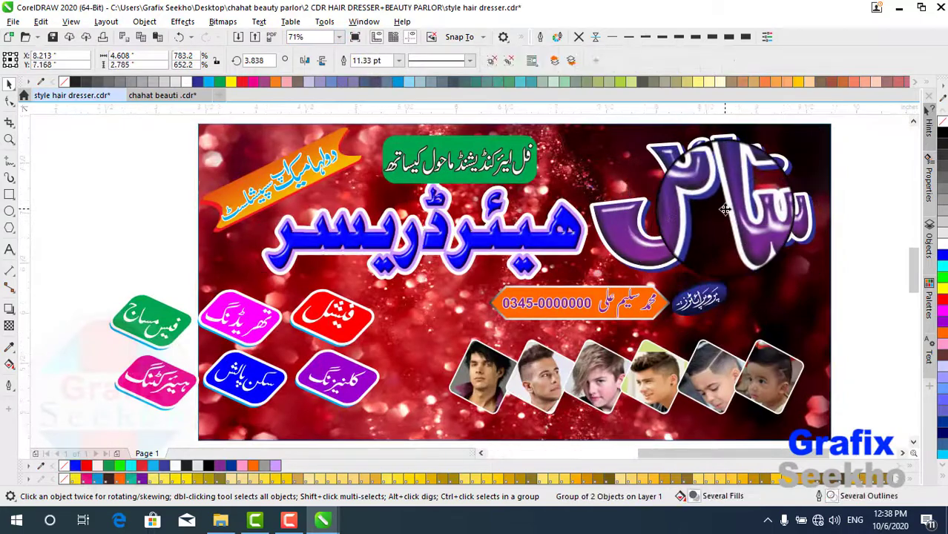
{"action": "scroll", "coordinate": [701, 219], "scroll_direction": "up", "scroll_amount": 5}
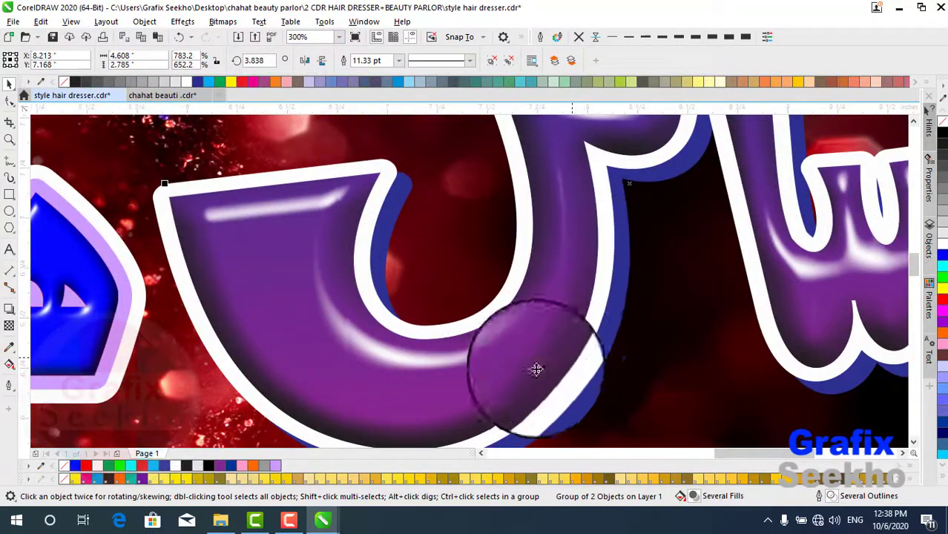
{"action": "scroll", "coordinate": [296, 284], "scroll_direction": "down", "scroll_amount": 5}
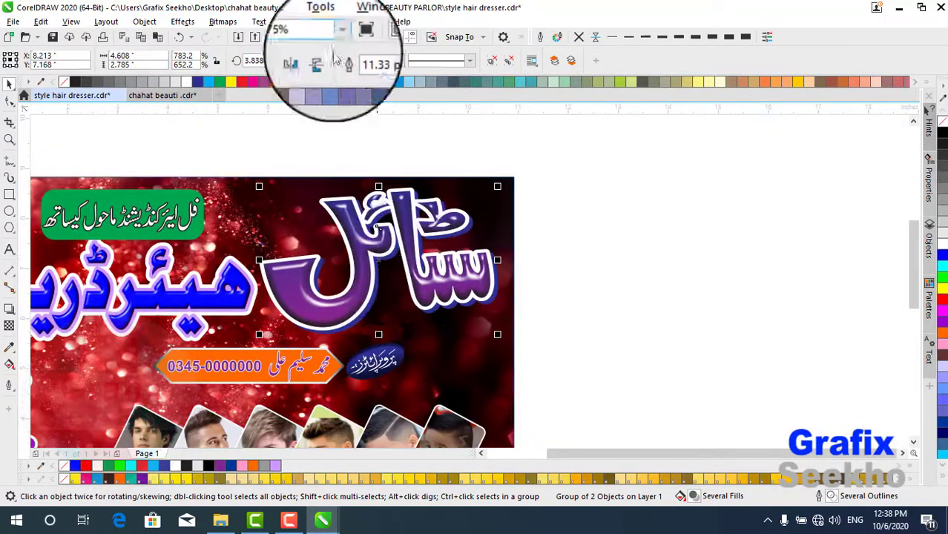
{"action": "left_click", "coordinate": [304, 47]}
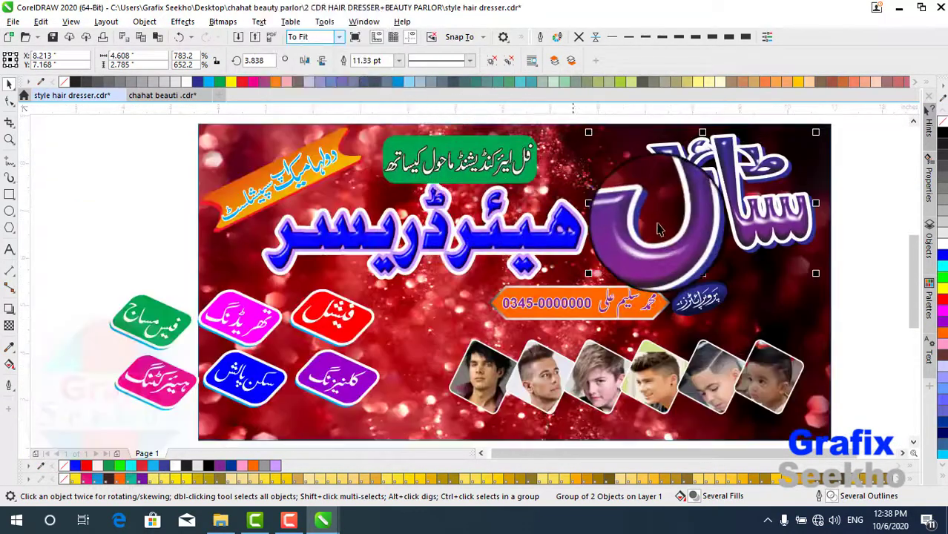
{"action": "left_click_drag", "start_coordinate": [660, 228], "coordinate": [638, 230]}
Enter the background's PowerClip, move the red bokeh image left off the pink ornamental shape, and finish editing.
{"action": "left_click", "coordinate": [232, 239]}
{"action": "left_click", "coordinate": [49, 132]}
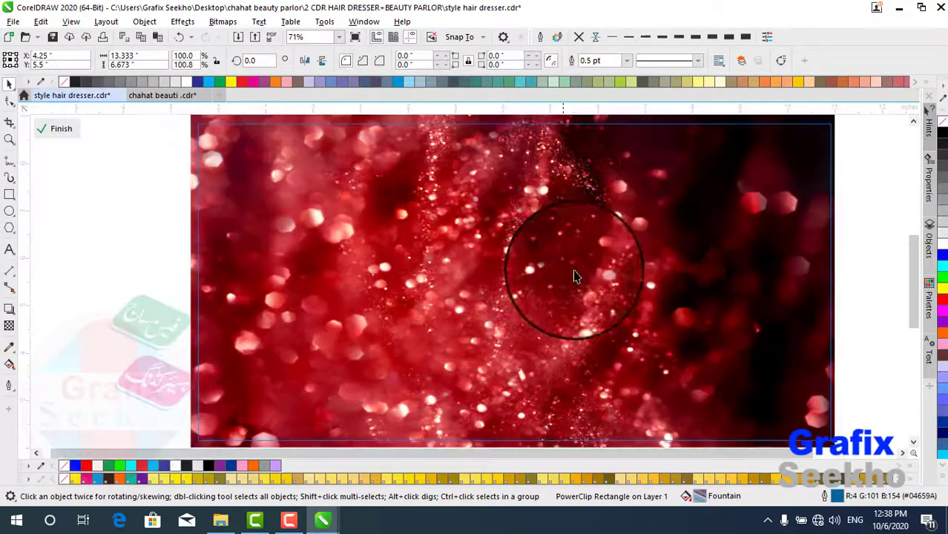
{"action": "left_click", "coordinate": [579, 275]}
{"action": "left_click_drag", "start_coordinate": [582, 255], "coordinate": [442, 244]}
{"action": "left_click", "coordinate": [757, 216]}
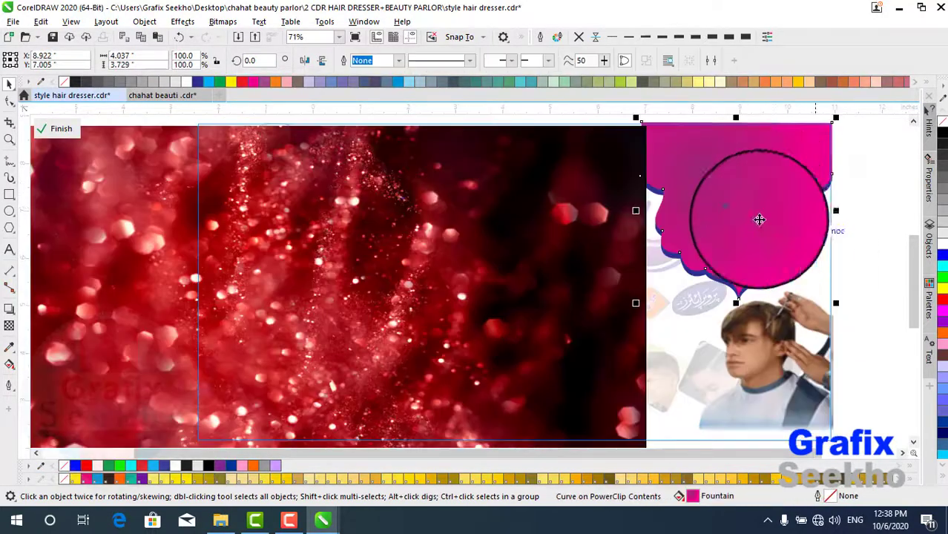
{"action": "mouse_move", "coordinate": [755, 210]}
{"action": "left_mouse_down"}
{"action": "mouse_move", "coordinate": [761, 201]}
{"action": "mouse_move", "coordinate": [717, 201]}
{"action": "mouse_move", "coordinate": [727, 212]}
{"action": "mouse_move", "coordinate": [757, 192]}
{"action": "left_mouse_up"}
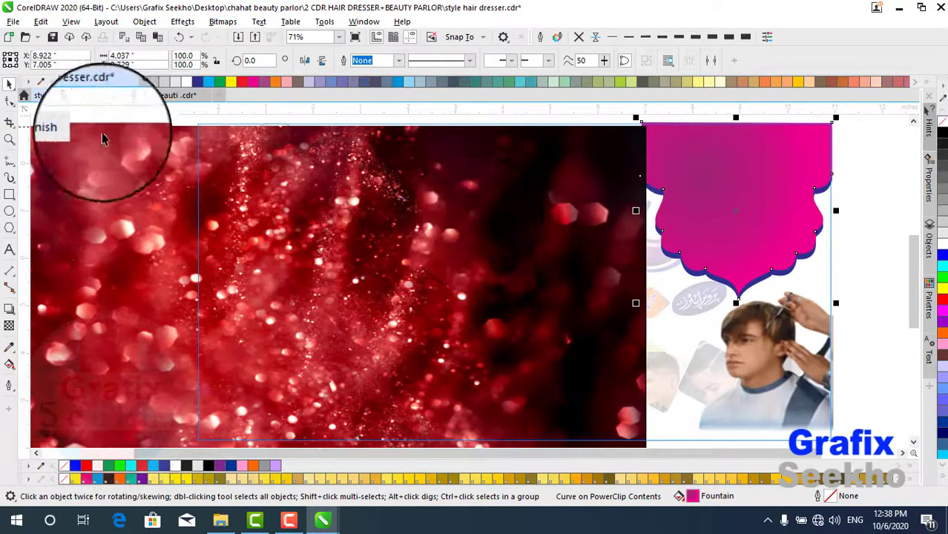
{"action": "left_click", "coordinate": [61, 129]}
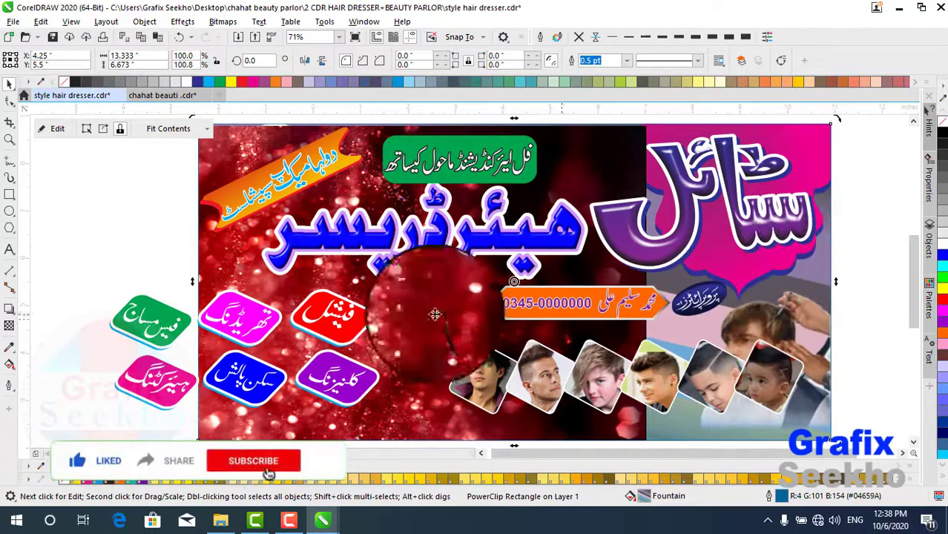
Reopen the background's PowerClip, move the haircut photo left onto the red image, and finish editing.
{"action": "left_click", "coordinate": [41, 131]}
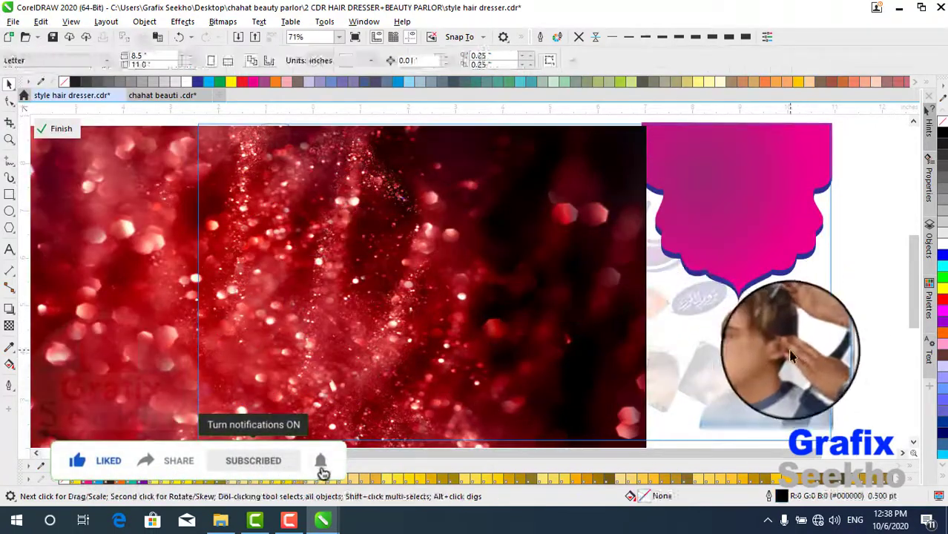
{"action": "left_click", "coordinate": [771, 333]}
{"action": "left_click_drag", "start_coordinate": [711, 360], "coordinate": [571, 364]}
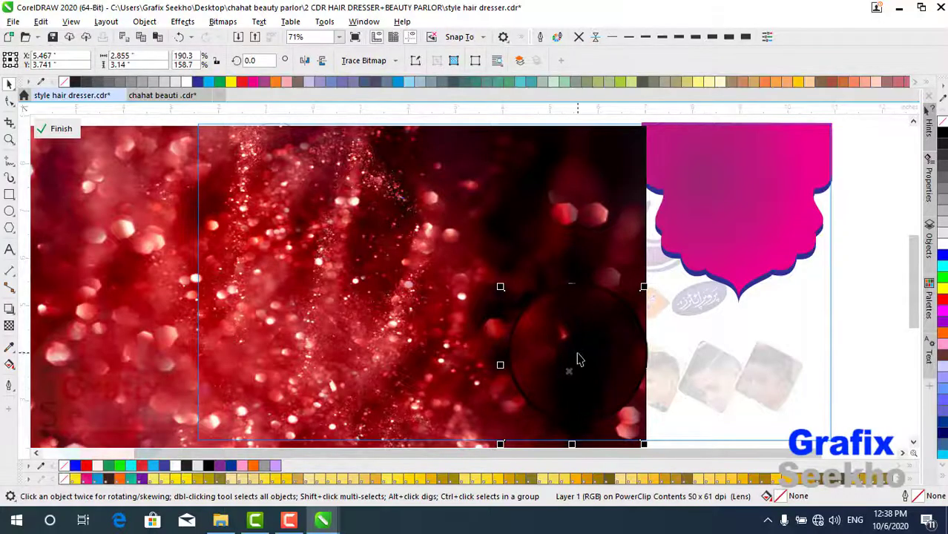
{"action": "left_click", "coordinate": [43, 128]}
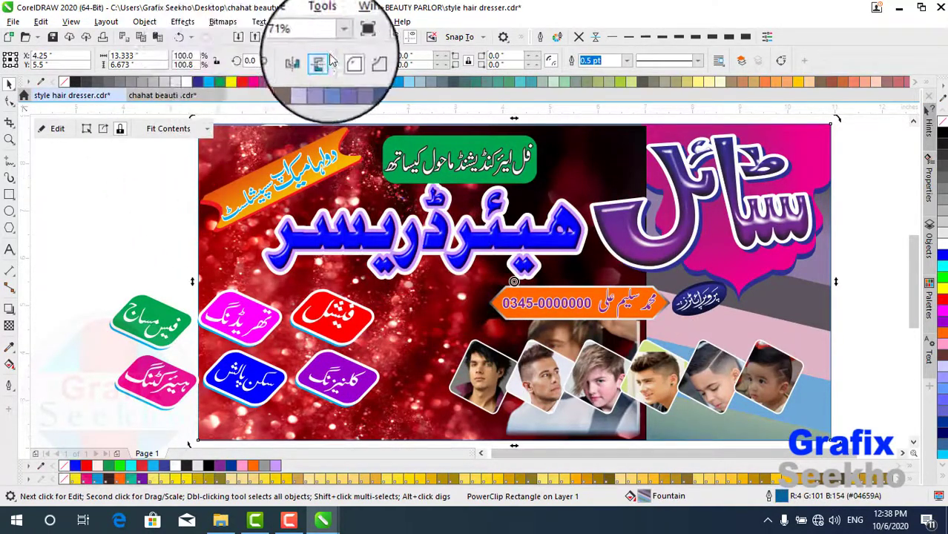
Undo the moves made inside the background's PowerClip and the shift of the hairstyle photo row, and clear the selection.
{"action": "left_click", "coordinate": [338, 37]}
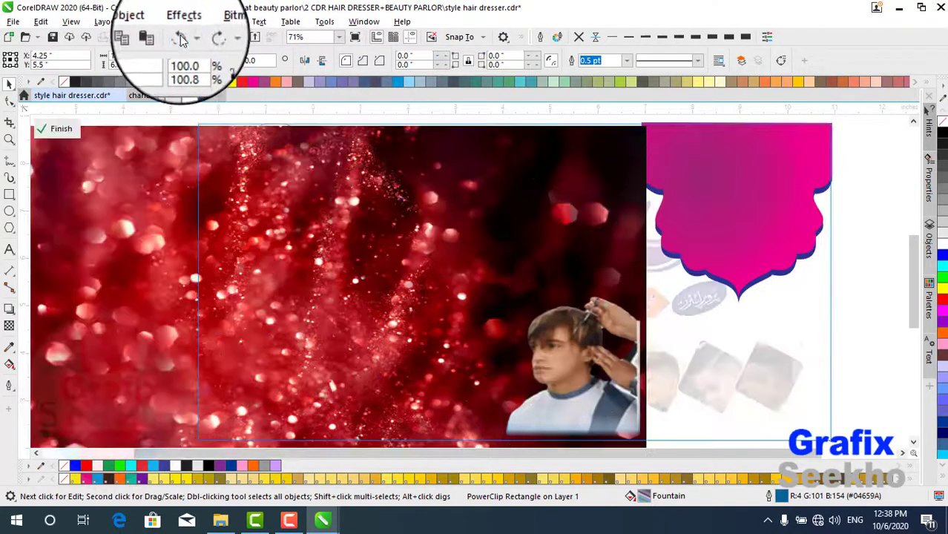
{"action": "left_click", "coordinate": [178, 37]}
{"action": "scroll", "coordinate": [260, 183], "scroll_direction": "down", "scroll_amount": 3}
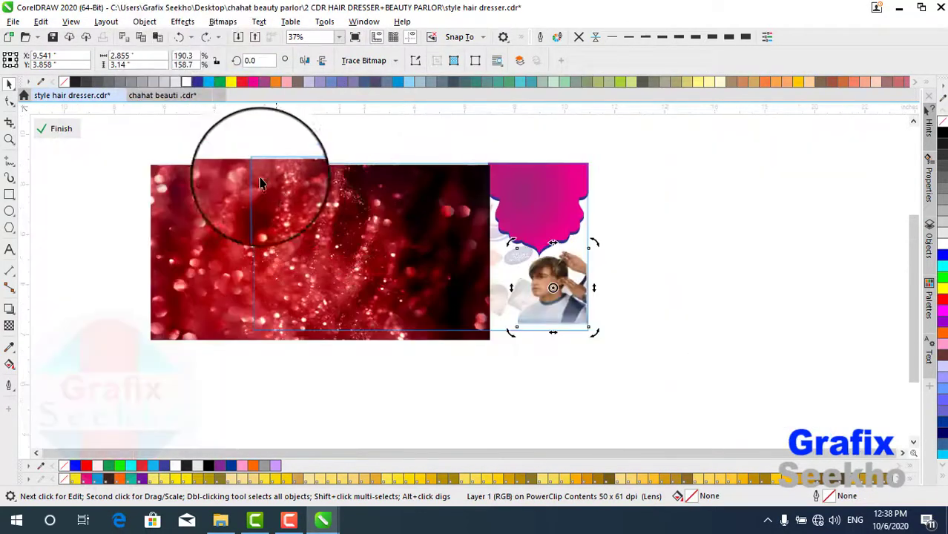
{"action": "left_click", "coordinate": [179, 37]}
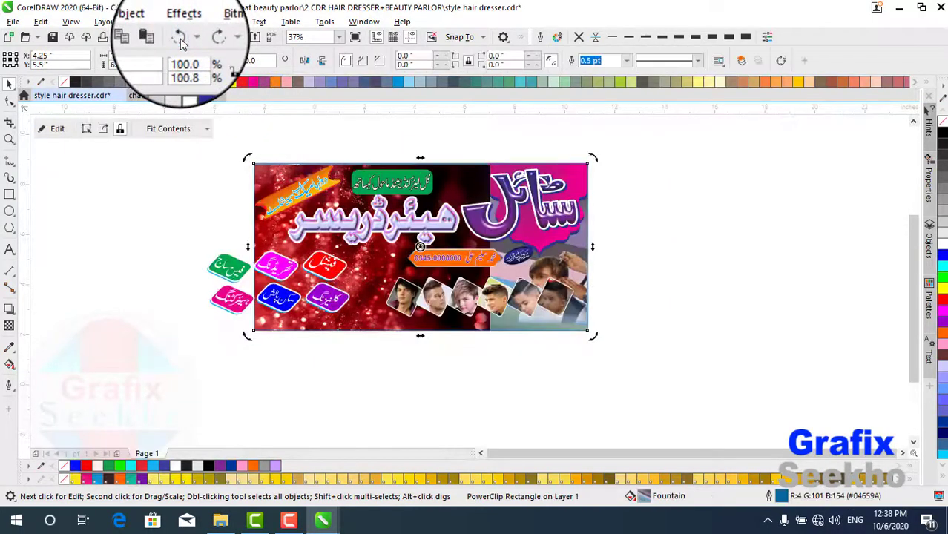
{"action": "left_click", "coordinate": [179, 37]}
{"action": "left_click", "coordinate": [178, 37]}
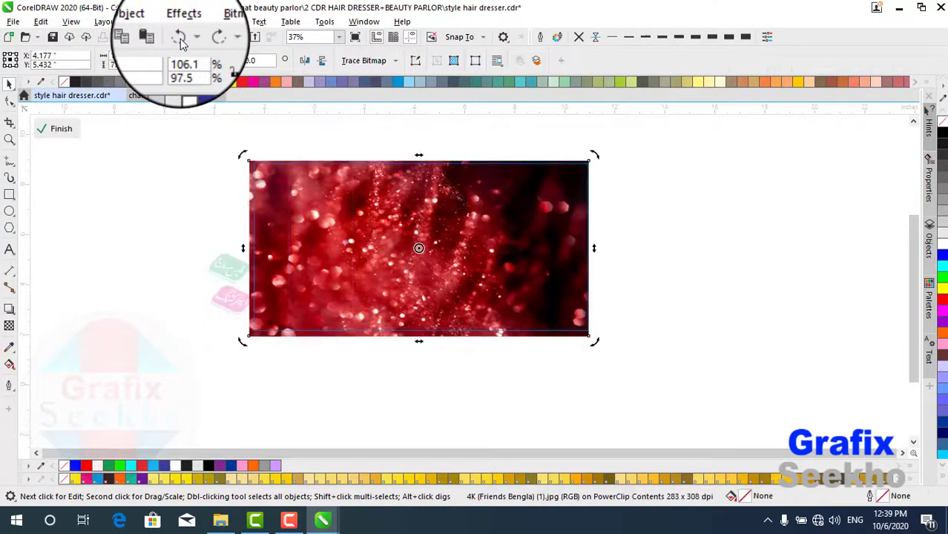
{"action": "left_click", "coordinate": [178, 38]}
{"action": "left_click", "coordinate": [179, 37]}
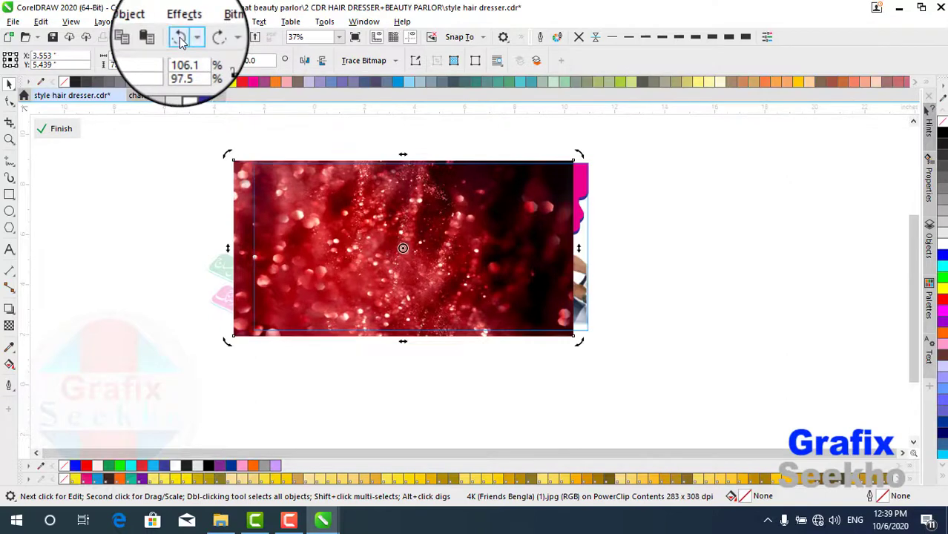
{"action": "left_click", "coordinate": [179, 37]}
{"action": "left_click", "coordinate": [179, 37]}
{"action": "left_click", "coordinate": [179, 37]}
{"action": "left_click", "coordinate": [179, 37]}
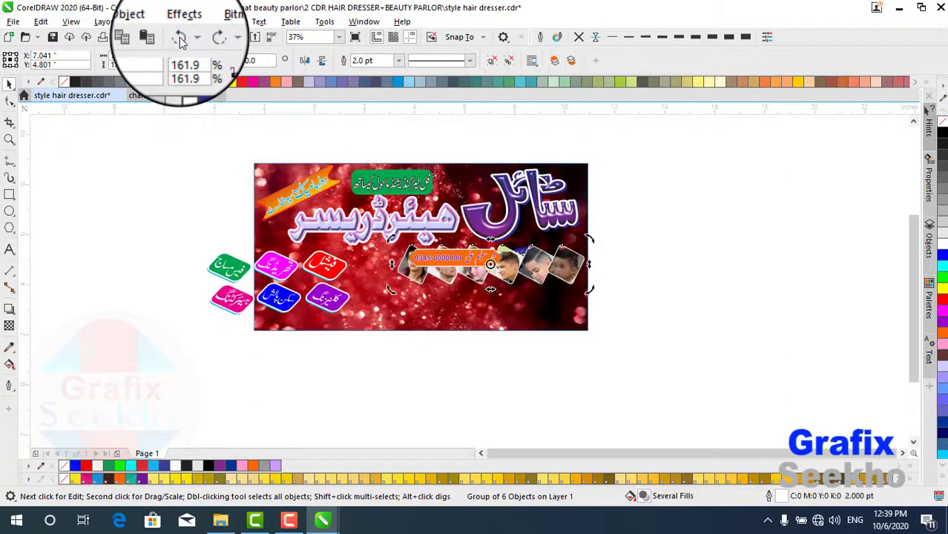
{"action": "left_click", "coordinate": [179, 37]}
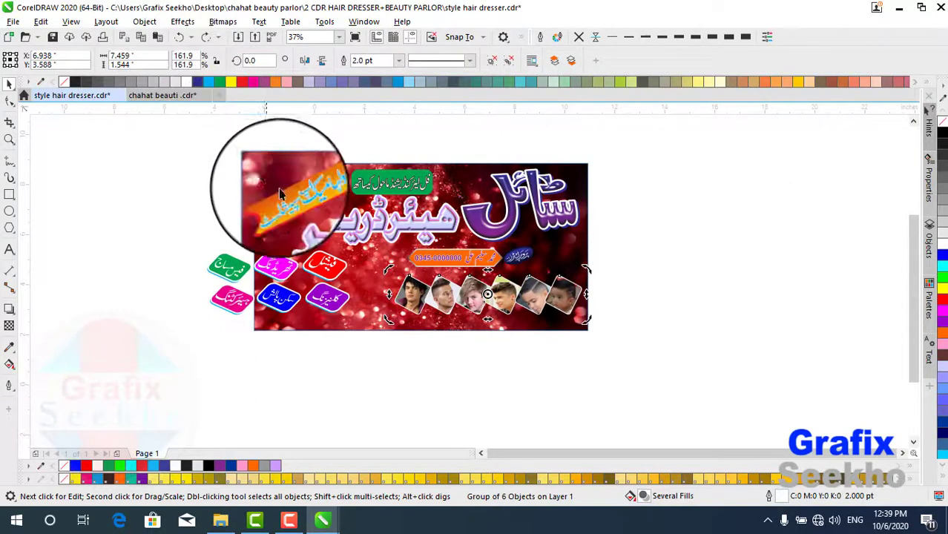
{"action": "key", "text": "Escape"}
Try to recolour the blue headline lettering with the palette's dark blue and inspect it up close.
{"action": "left_click", "coordinate": [337, 232]}
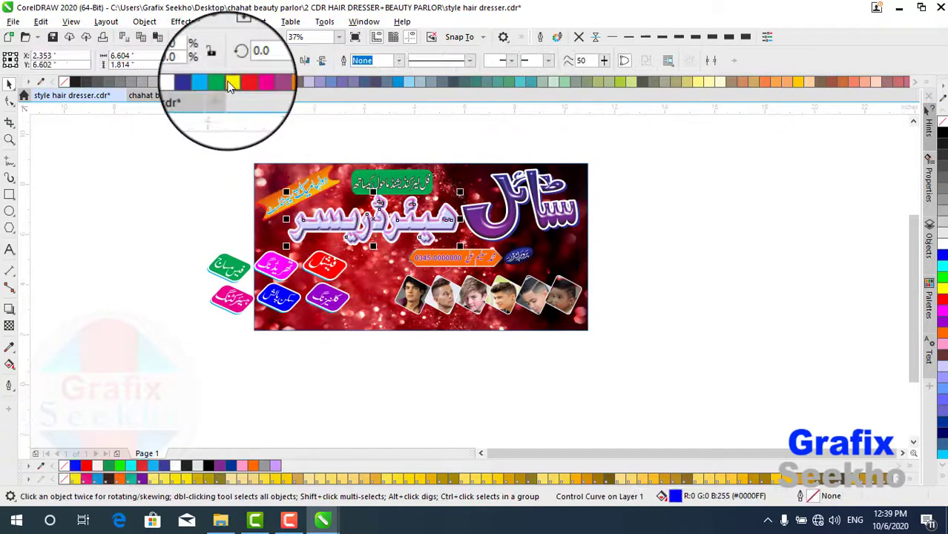
{"action": "left_click", "coordinate": [197, 81]}
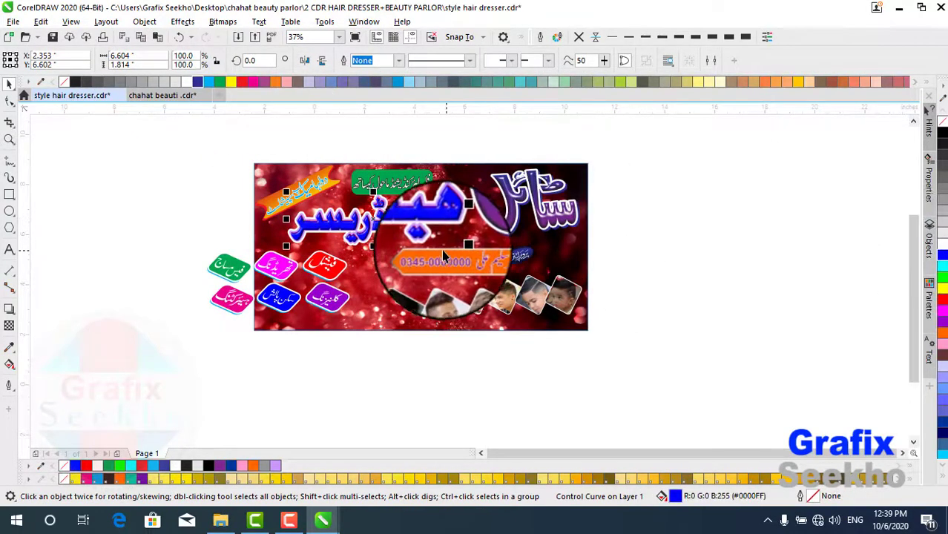
{"action": "scroll", "coordinate": [364, 261], "scroll_direction": "up", "scroll_amount": 4}
{"action": "scroll", "coordinate": [360, 180], "scroll_direction": "down", "scroll_amount": 1}
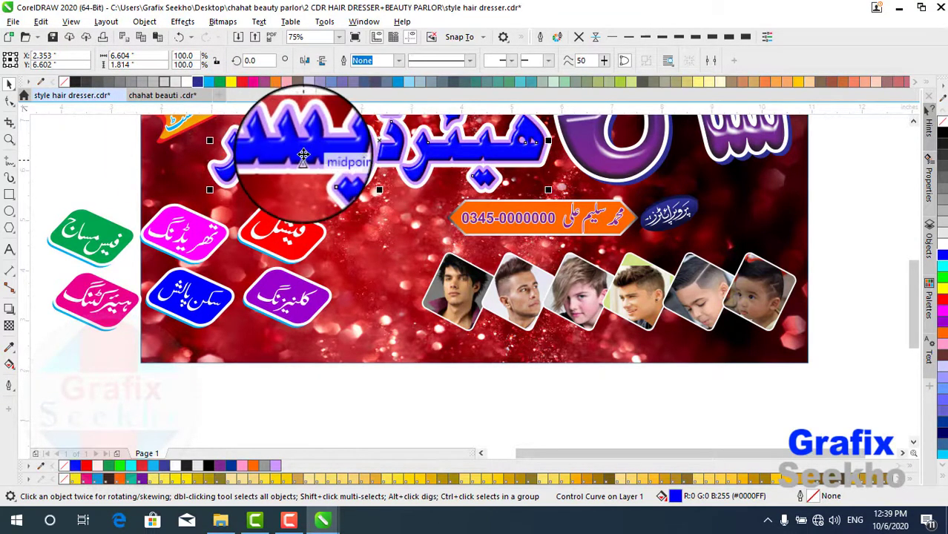
Shift the six service labels farther onto the banner, and undo this together with the group's earlier moves.
{"action": "left_click", "coordinate": [106, 209]}
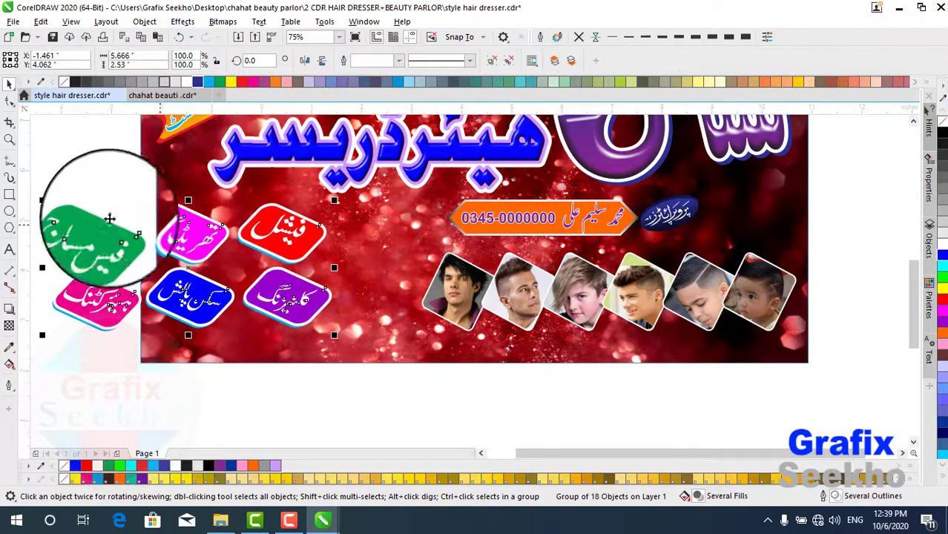
{"action": "left_click_drag", "start_coordinate": [90, 219], "coordinate": [204, 208]}
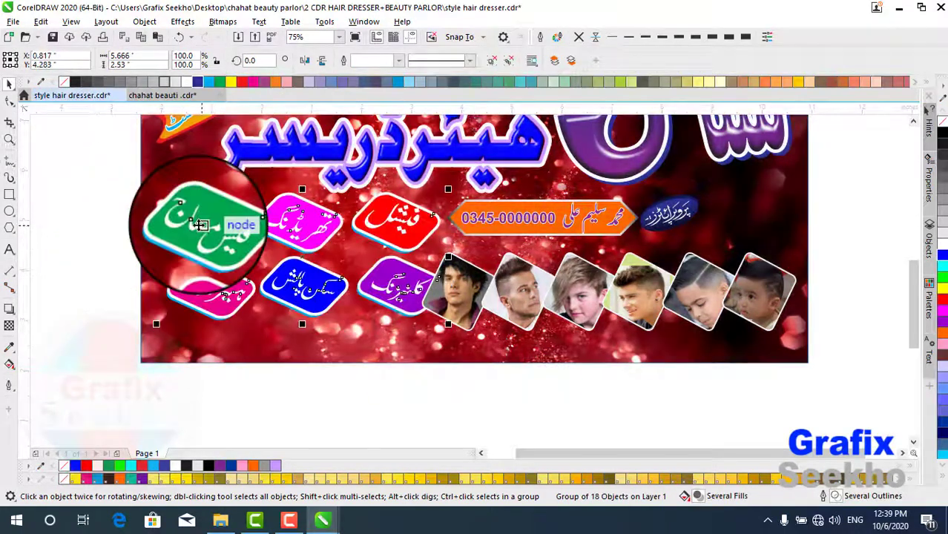
{"action": "left_click", "coordinate": [181, 40]}
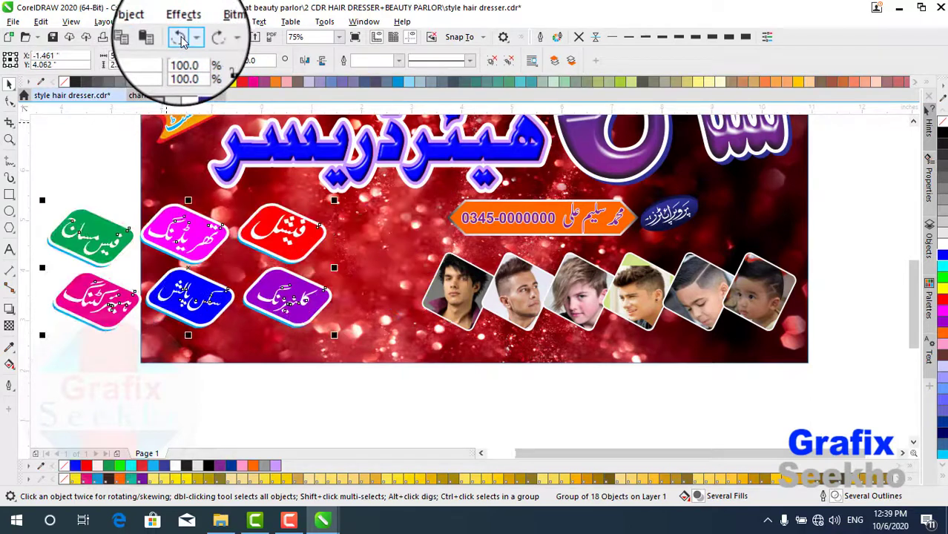
{"action": "left_click", "coordinate": [181, 40]}
{"action": "left_click", "coordinate": [182, 41]}
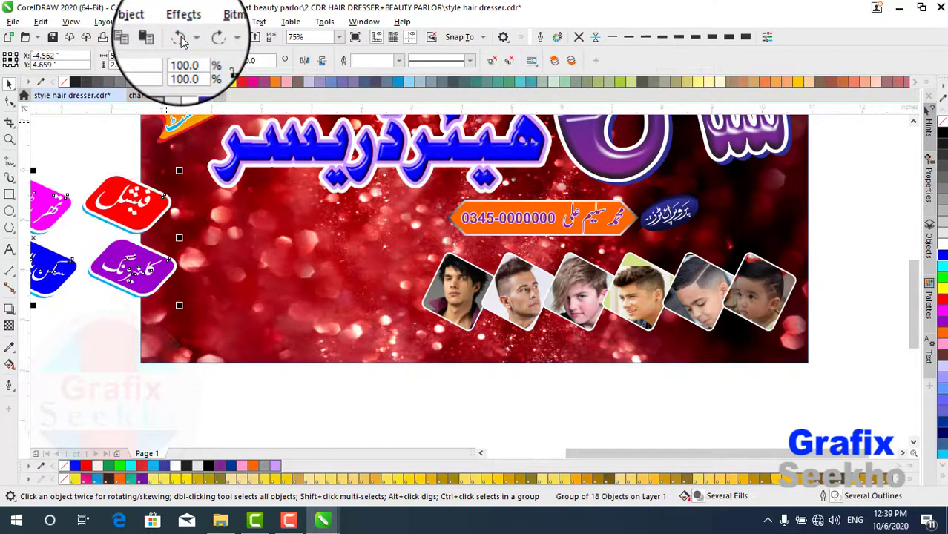
{"action": "left_click", "coordinate": [182, 41]}
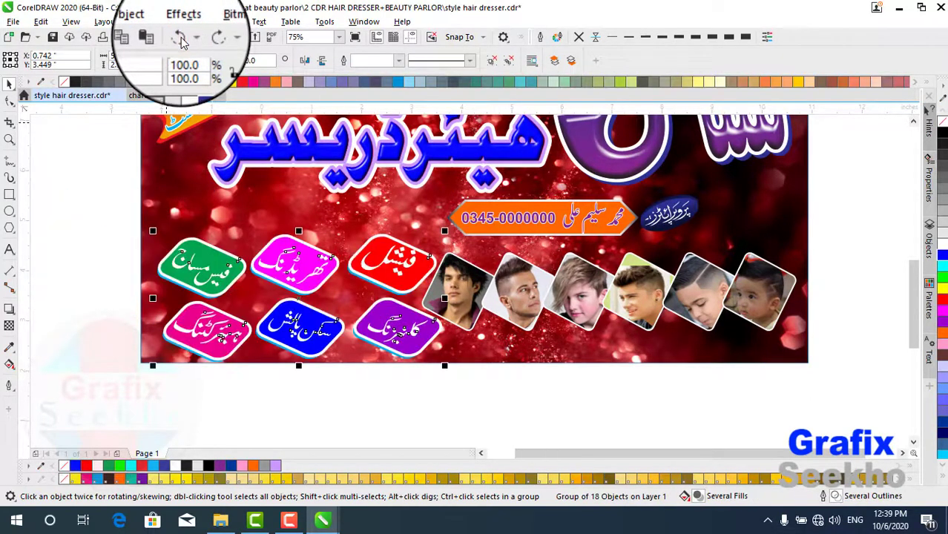
Fit the hair dresser banner to the window and switch to the chahat beauti .cdr document.
{"action": "left_click", "coordinate": [339, 37]}
{"action": "left_click", "coordinate": [296, 46]}
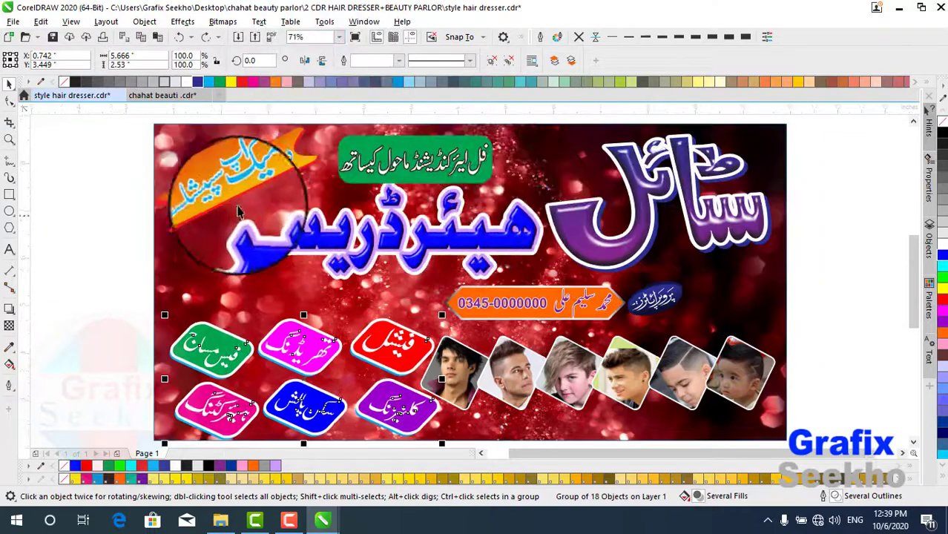
{"action": "left_click", "coordinate": [162, 95]}
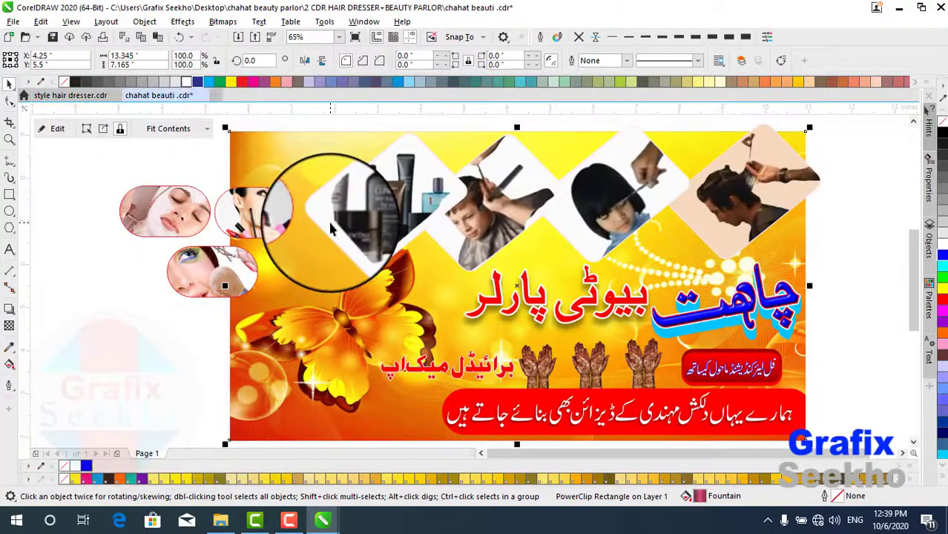
Undo all trial changes to the beauty parlor banner, including the moved photos, the recoloured headline lettering and the ungrouping.
{"action": "left_click", "coordinate": [176, 26]}
{"action": "left_click", "coordinate": [176, 27]}
{"action": "left_click", "coordinate": [180, 39]}
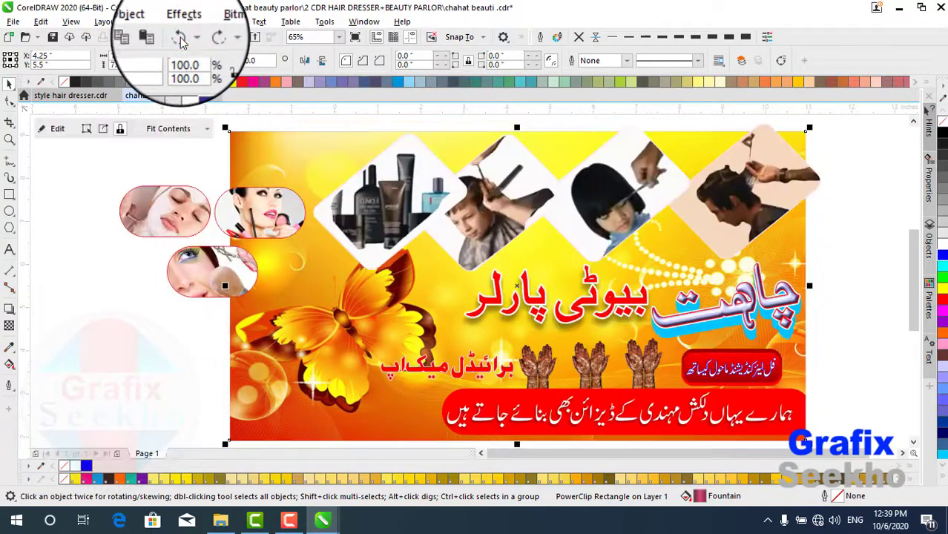
{"action": "left_click", "coordinate": [180, 39]}
{"action": "left_click", "coordinate": [180, 39]}
{"action": "left_click", "coordinate": [180, 38]}
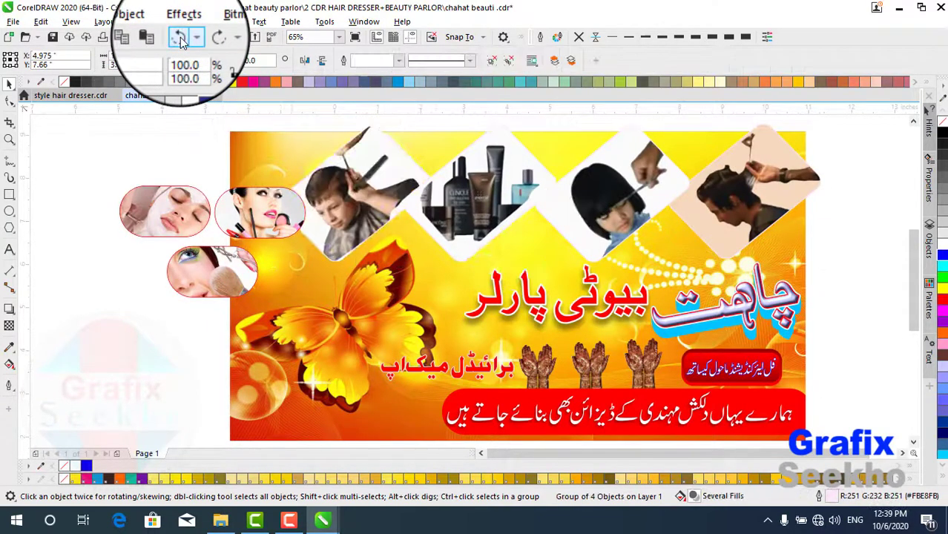
{"action": "left_click", "coordinate": [180, 39]}
{"action": "left_click", "coordinate": [180, 39]}
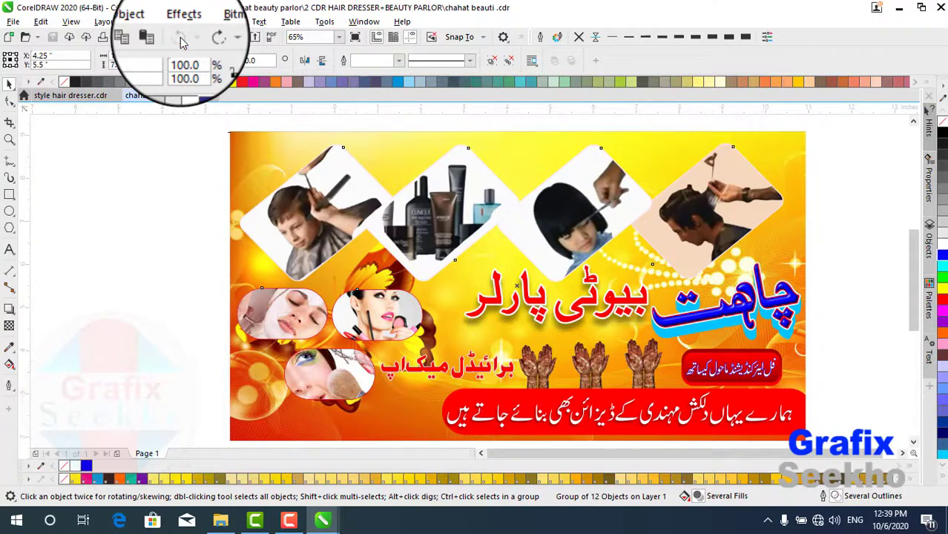
Fit the beauty parlor banner to the window and switch to the style hair dresser.cdr document.
{"action": "scroll", "coordinate": [307, 131], "scroll_direction": "down", "scroll_amount": 2}
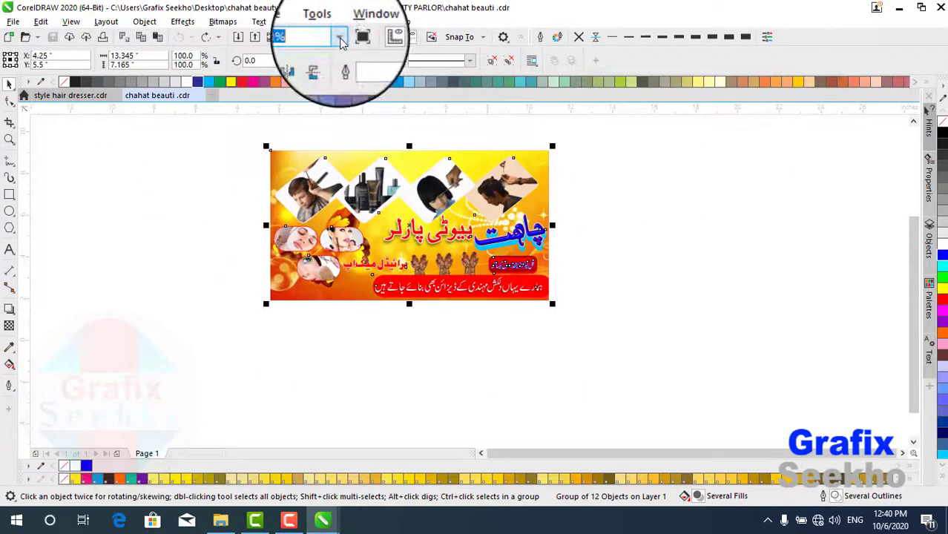
{"action": "left_click", "coordinate": [332, 61]}
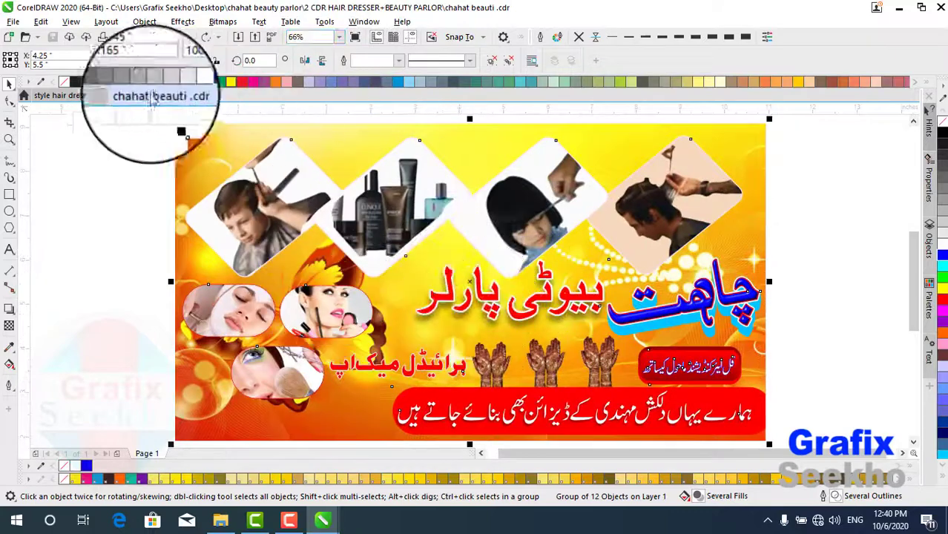
{"action": "left_click", "coordinate": [70, 95]}
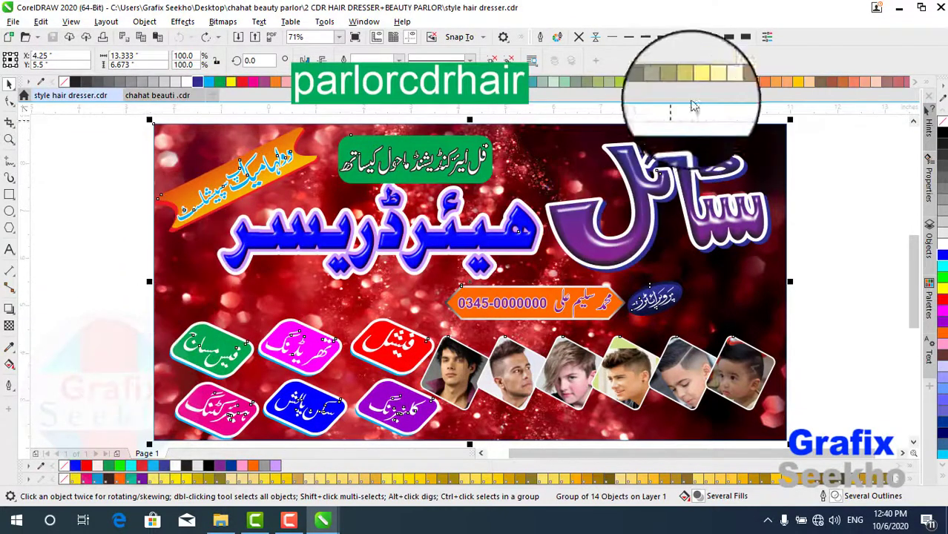
Switch to File Explorer, open the desktop's photoshop flex folder in a maximized window and try opening flex photoshop.eps.
{"action": "left_click", "coordinate": [898, 9]}
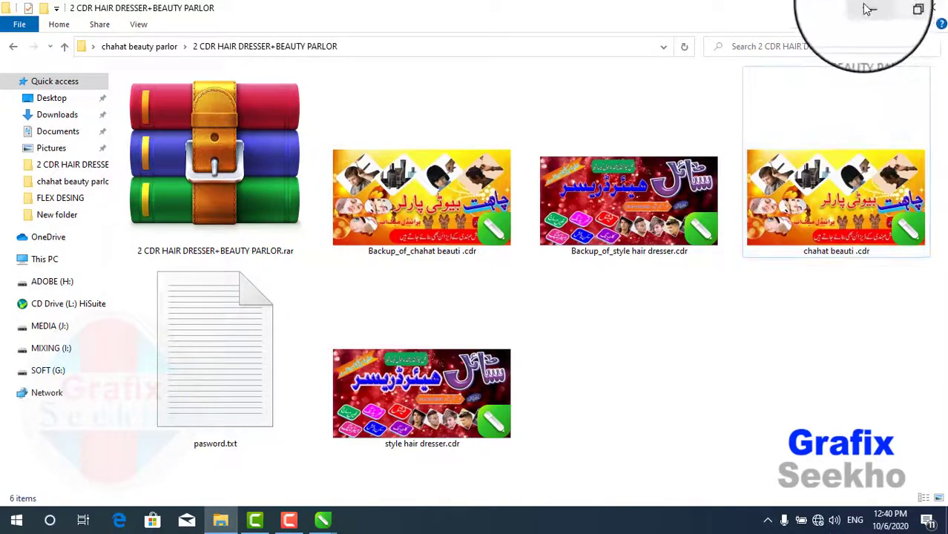
{"action": "left_click", "coordinate": [860, 7]}
{"action": "key", "text": "Return"}
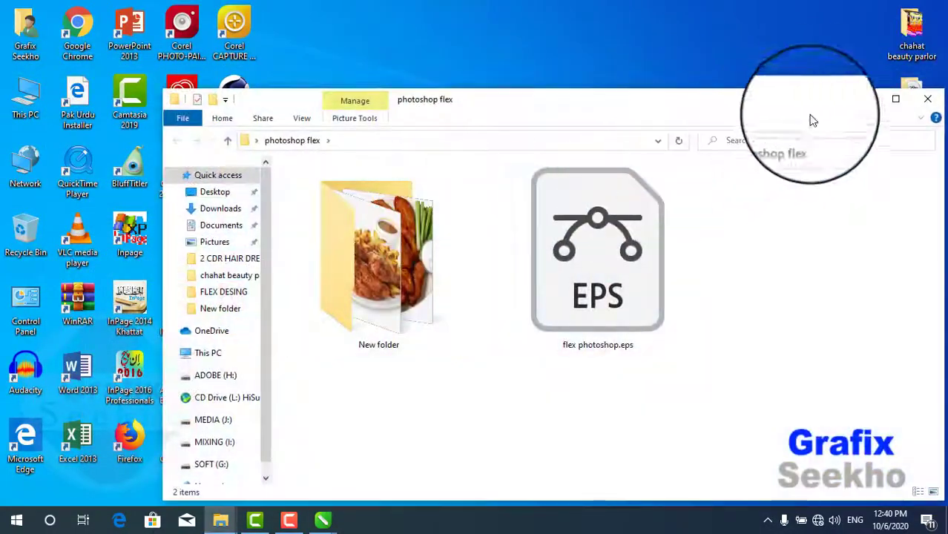
{"action": "left_click", "coordinate": [891, 94]}
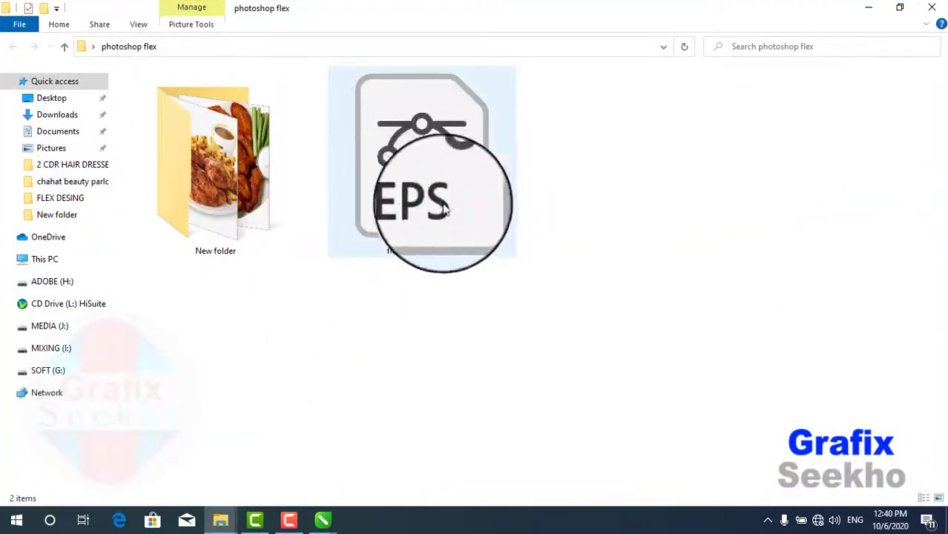
{"action": "double_click", "coordinate": [440, 162]}
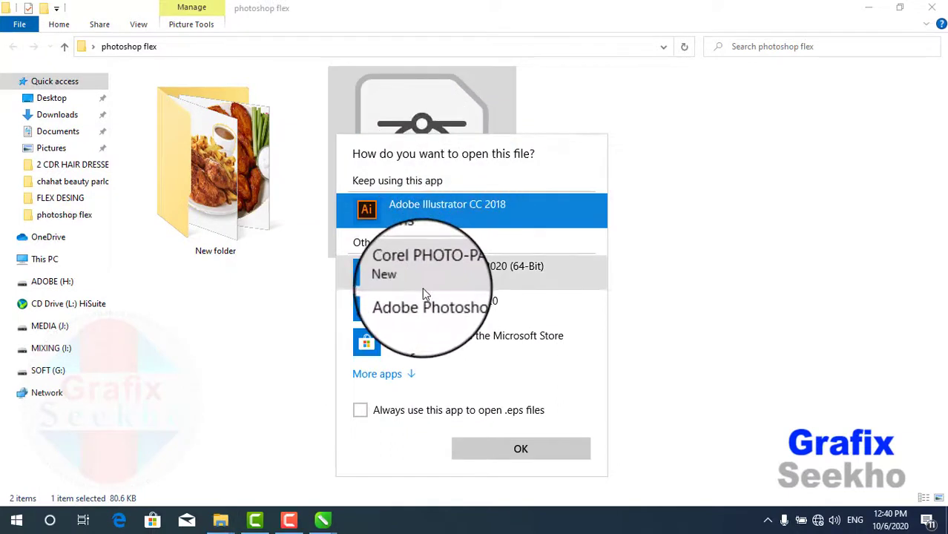
{"action": "key", "text": "Escape"}
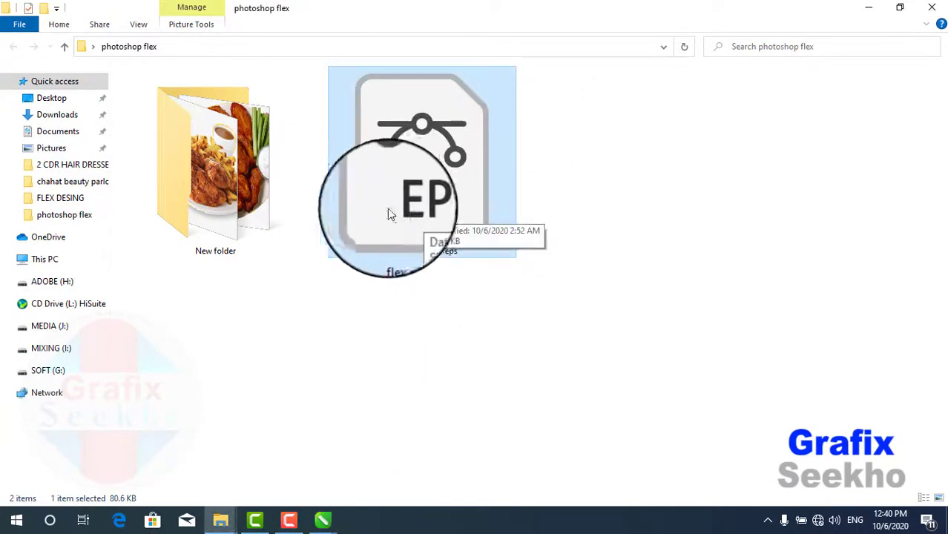
Open New folder inside photoshop flex and select its fried chicken and pizza PNG images.
{"action": "double_click", "coordinate": [230, 204]}
{"action": "left_click", "coordinate": [227, 185]}
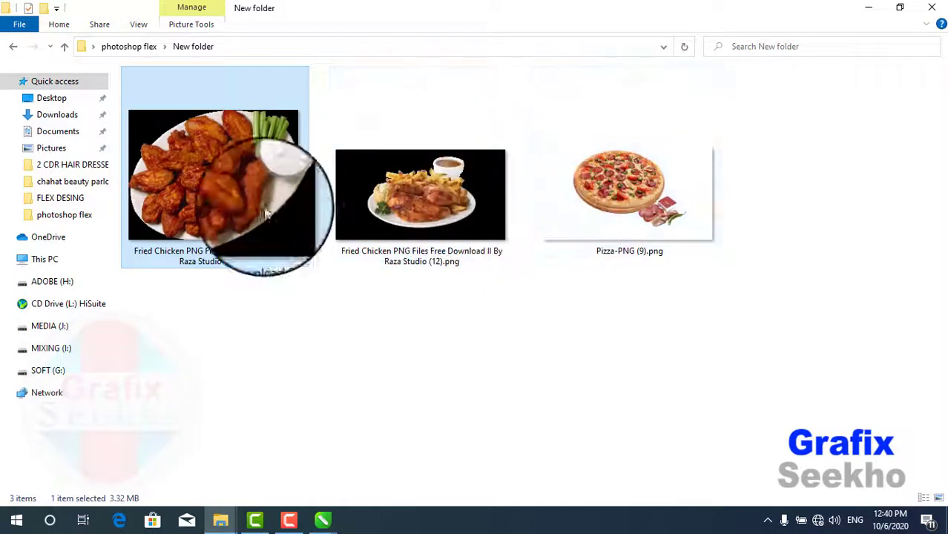
{"action": "left_click", "coordinate": [659, 203]}
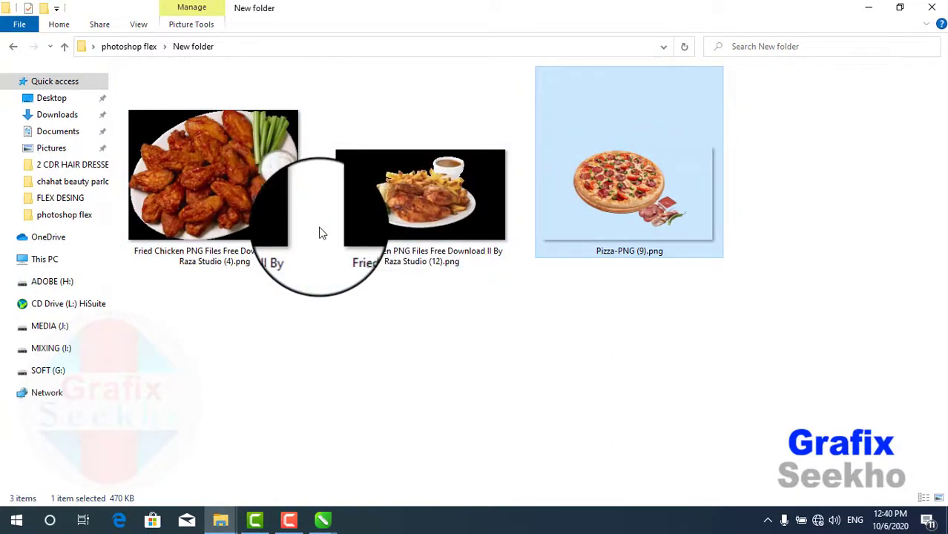
{"action": "left_click_drag", "start_coordinate": [204, 301], "coordinate": [780, 122]}
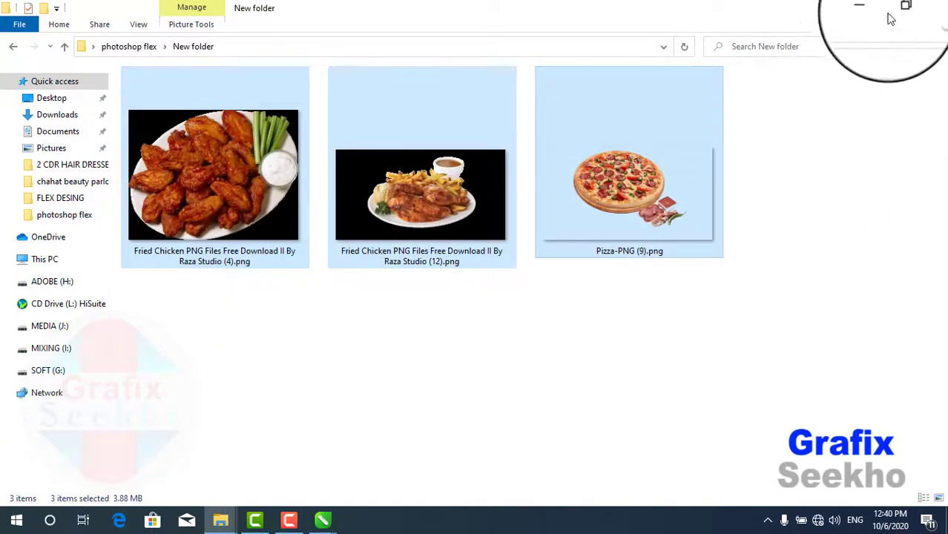
Minimize the folder window and switch back to the chahat beauti .cdr document in CorelDRAW.
{"action": "left_click", "coordinate": [859, 6]}
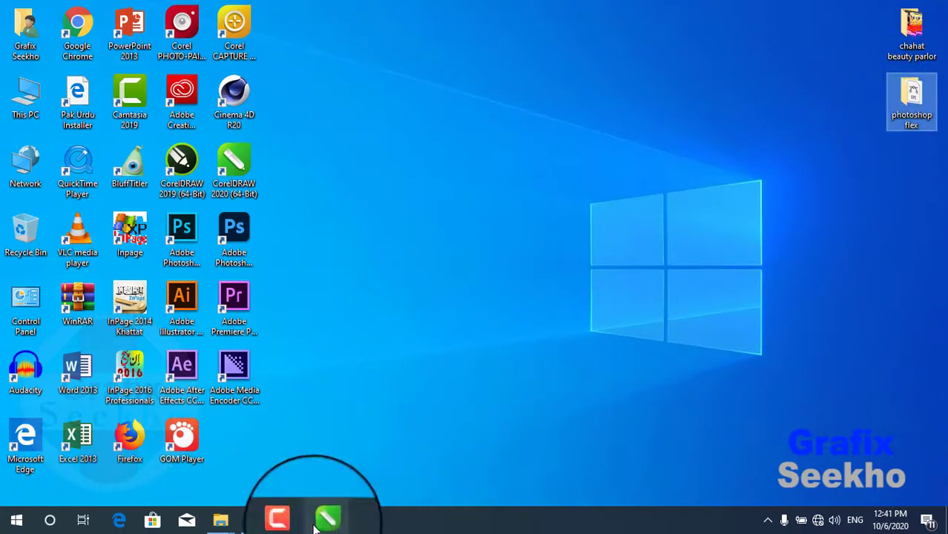
{"action": "left_click", "coordinate": [390, 471]}
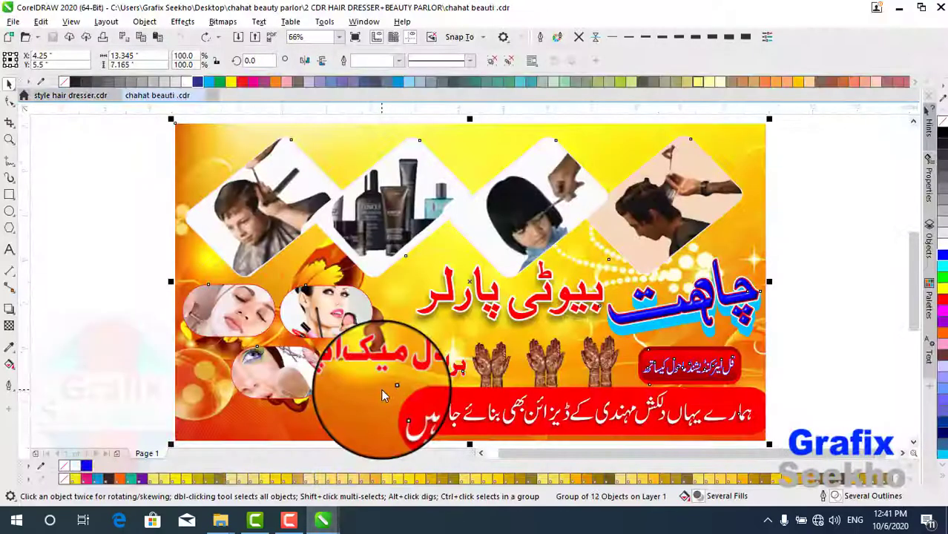